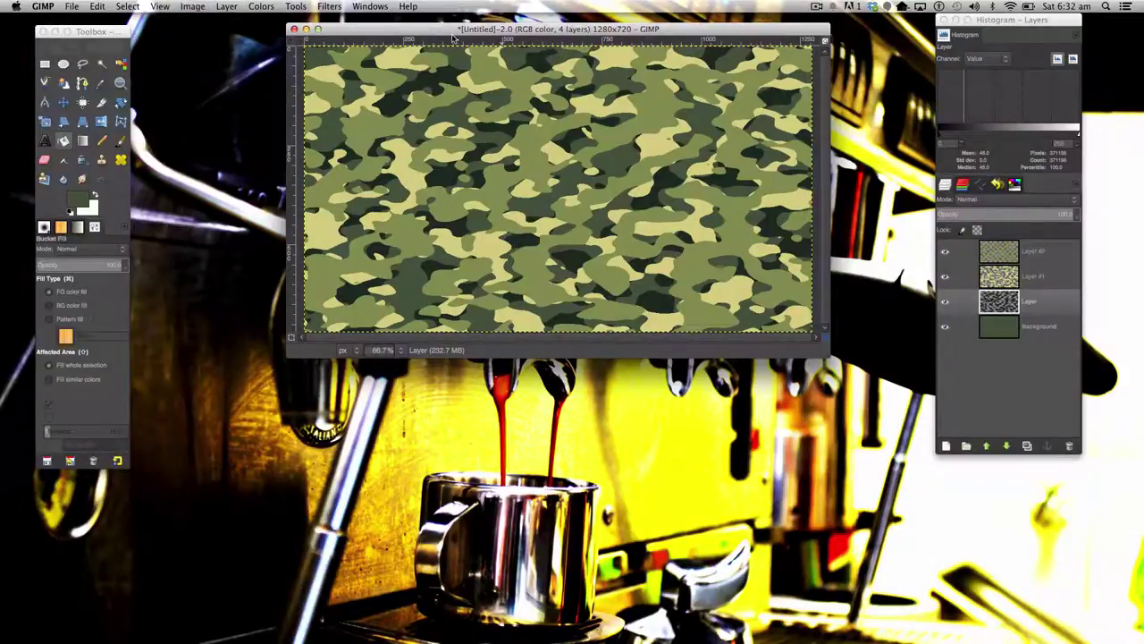
Create a new blank image of 1280 x 720 pixels.
click(81, 9)
click(88, 21)
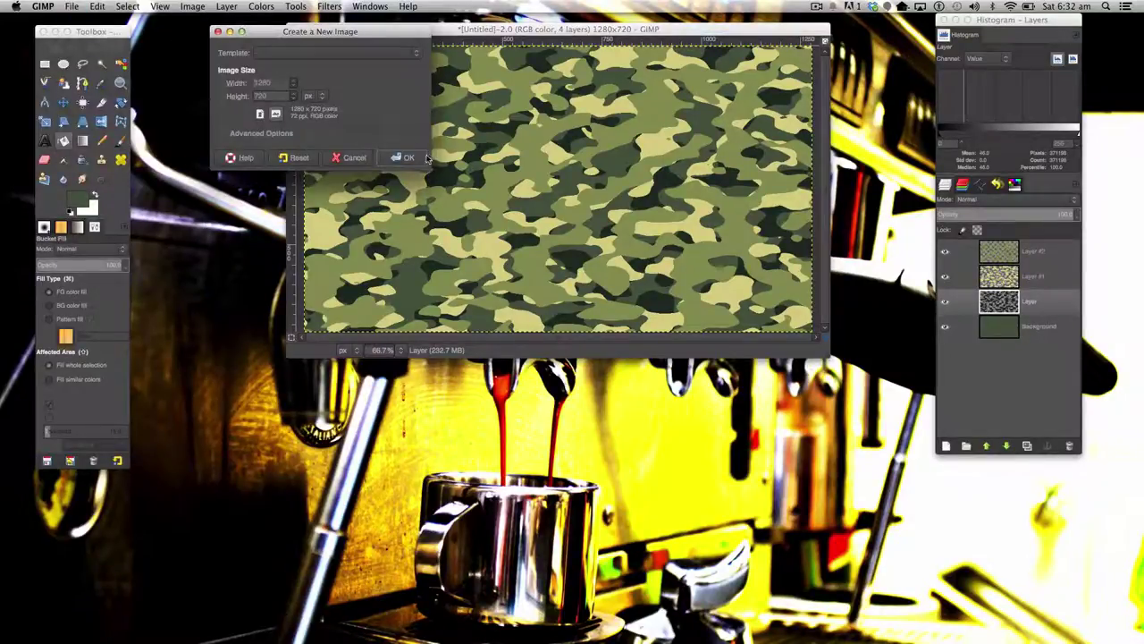
click(404, 157)
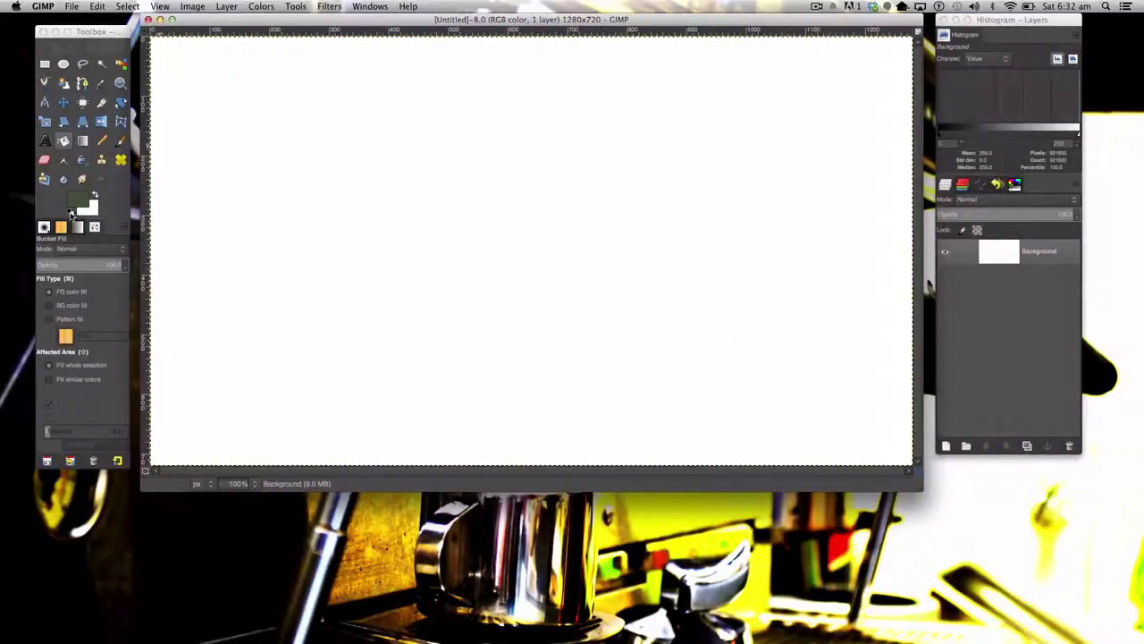
Confirm dark green 4b5b41 as the foreground colour and fill the whole background with it.
click(77, 204)
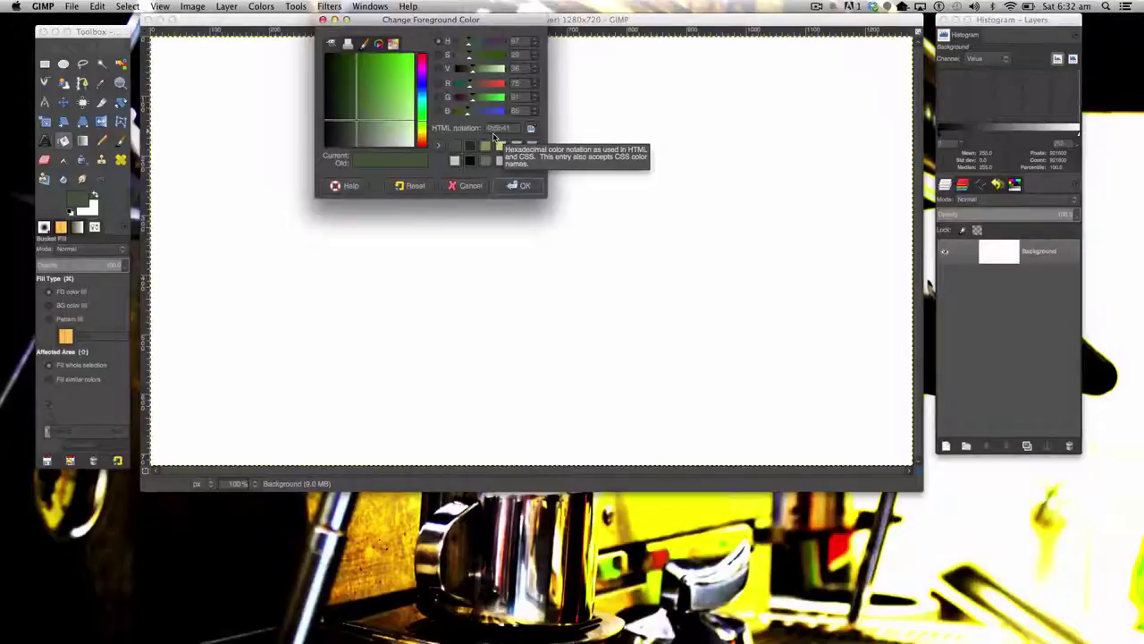
click(521, 185)
click(511, 194)
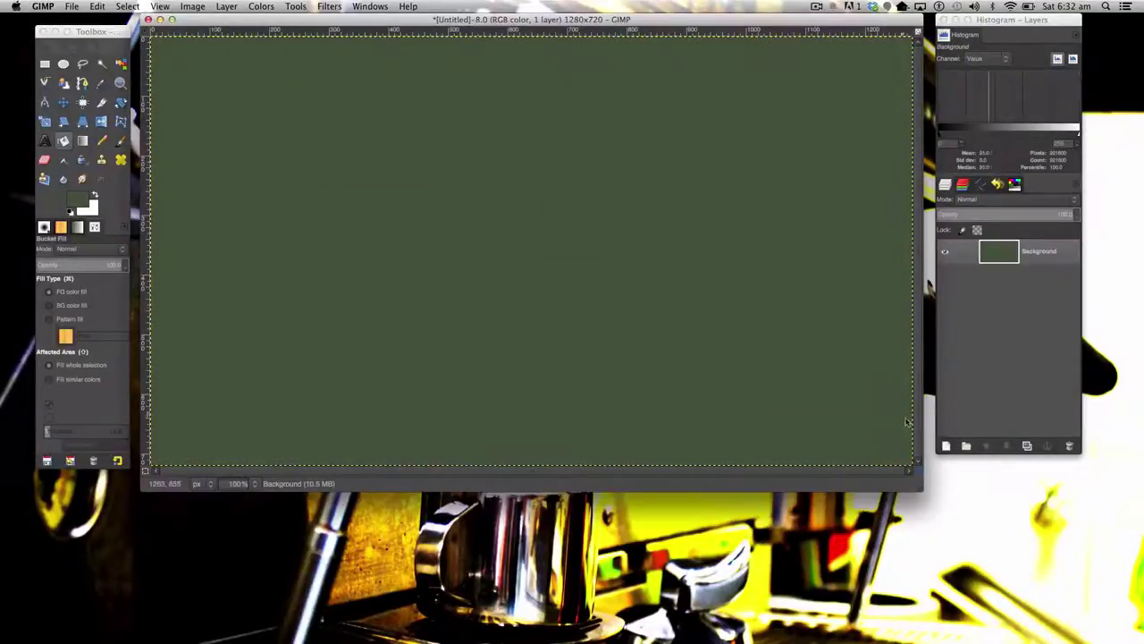
Add a transparent 1280 x 720 layer, reset the colours to default and fill the layer with black.
click(946, 444)
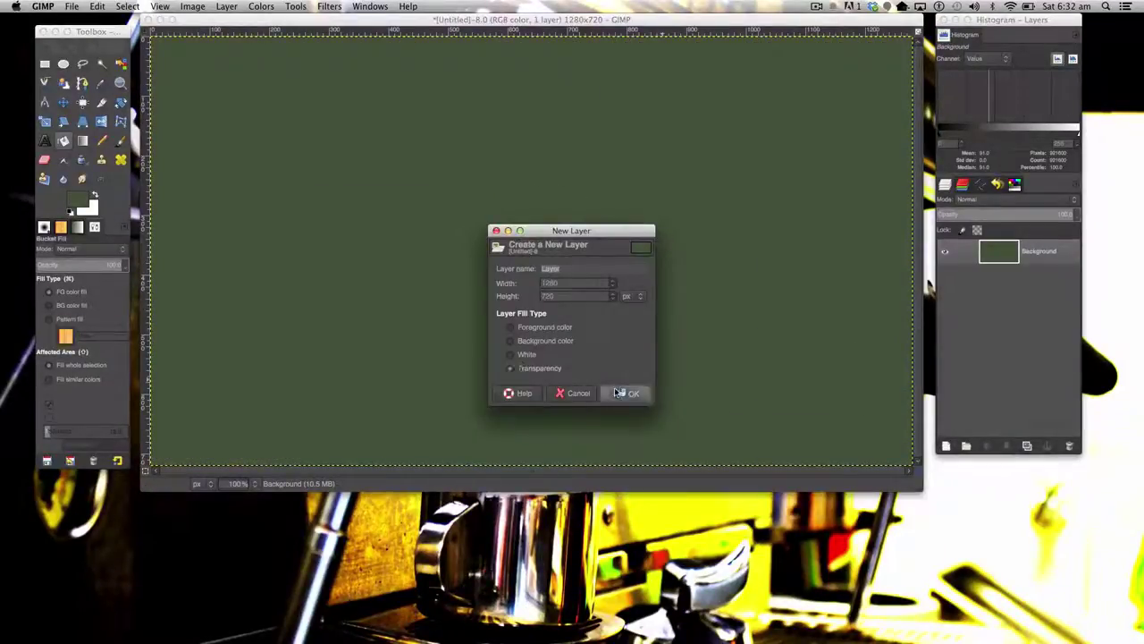
click(625, 392)
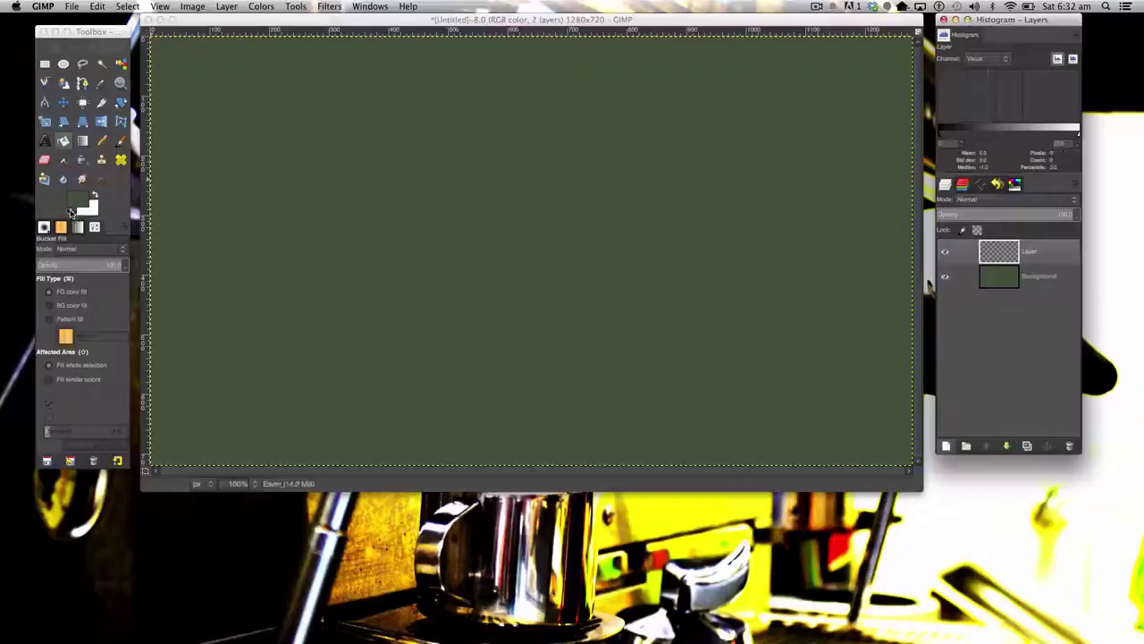
click(70, 211)
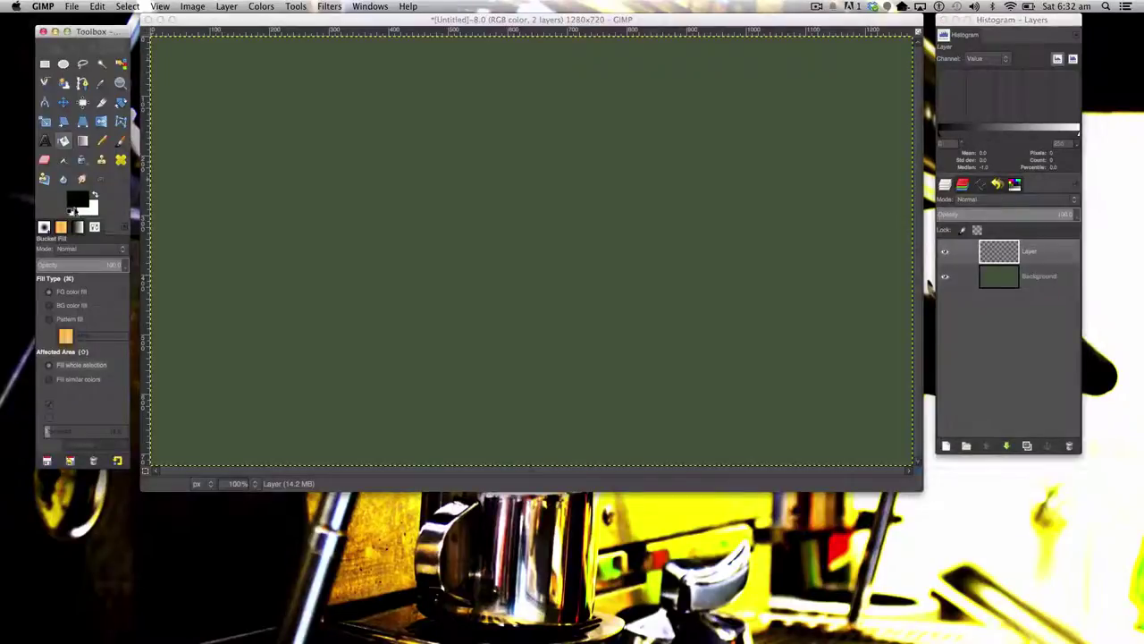
click(282, 116)
Render Difference Clouds with detail 1 on the black layer and apply Levels with the black and white input points both at 117.
click(329, 6)
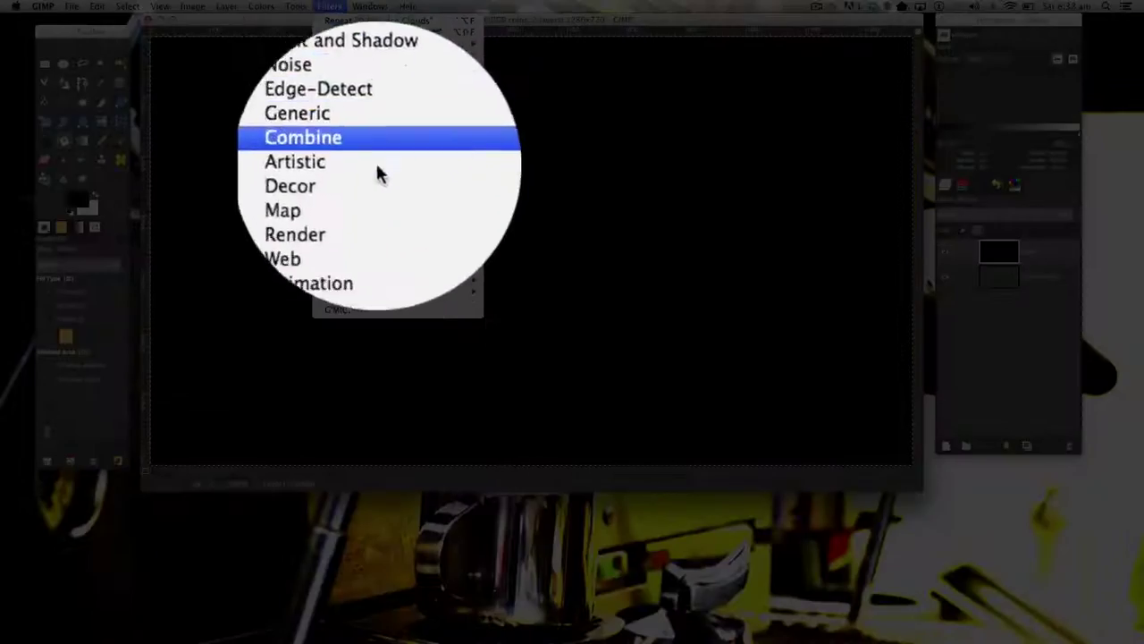
mouse_move(401, 196)
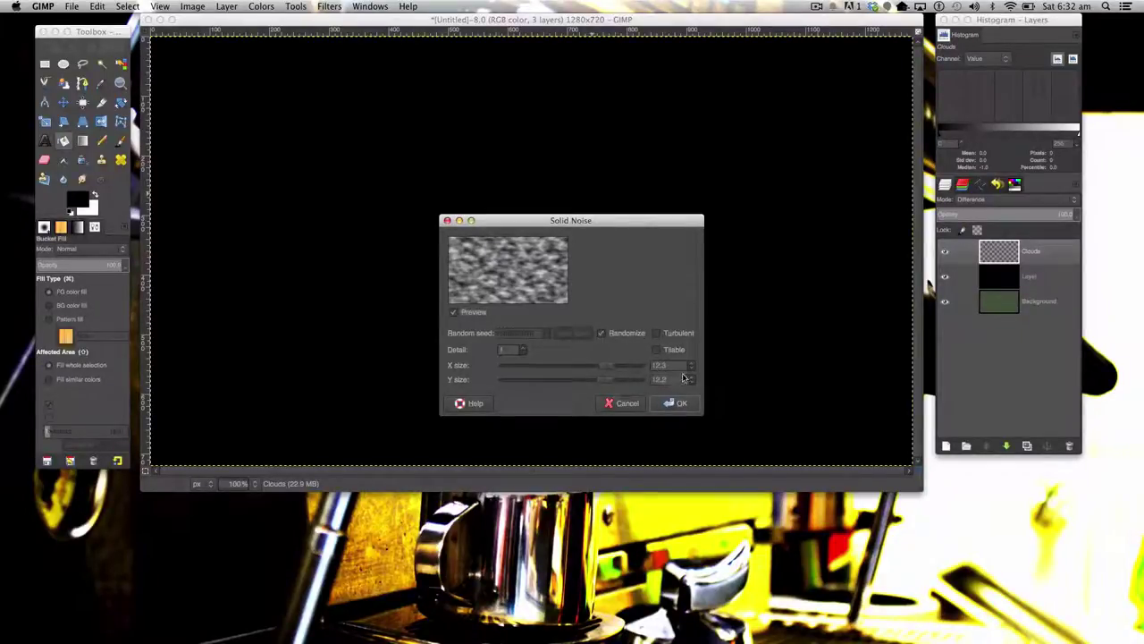
click(671, 403)
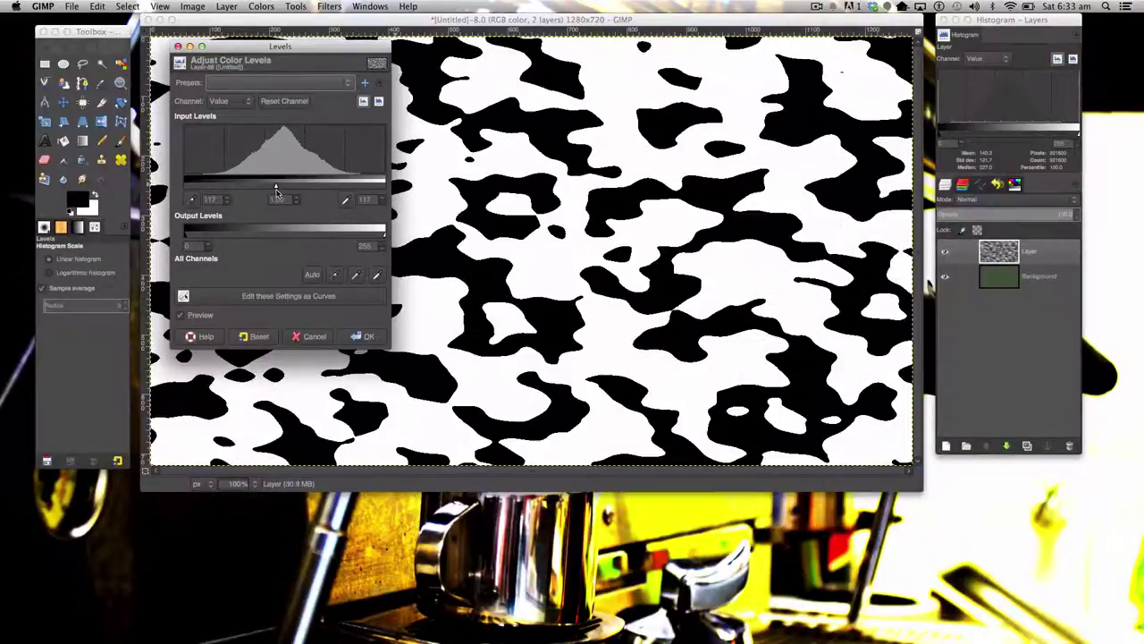
click(365, 336)
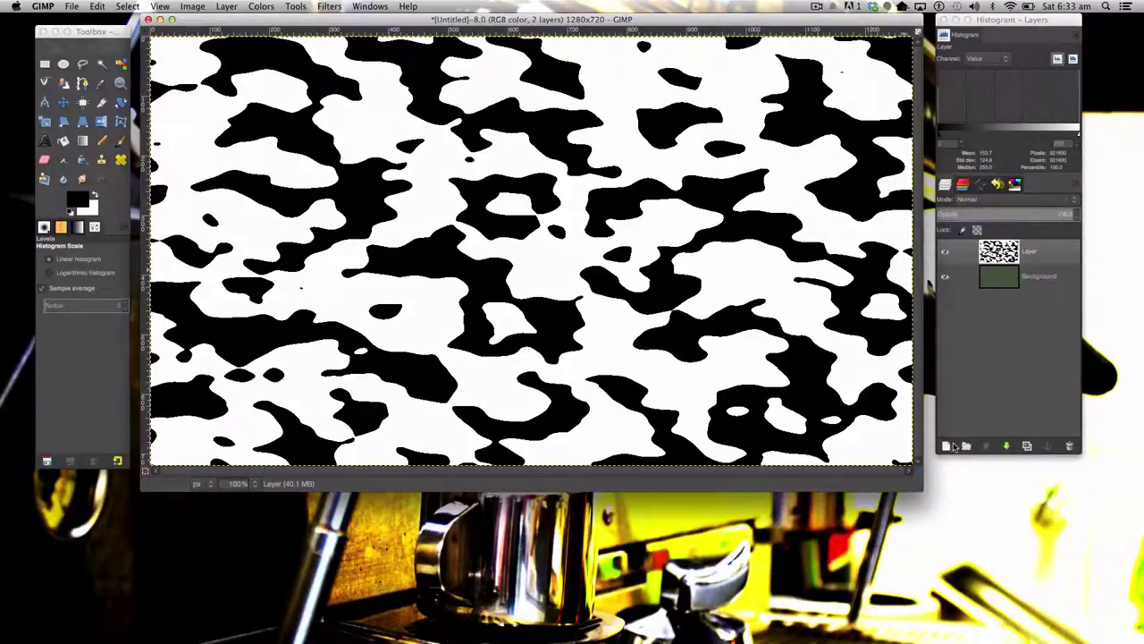
Add a second new layer filled with black and repeat the Difference Clouds filter on it.
click(950, 445)
click(615, 394)
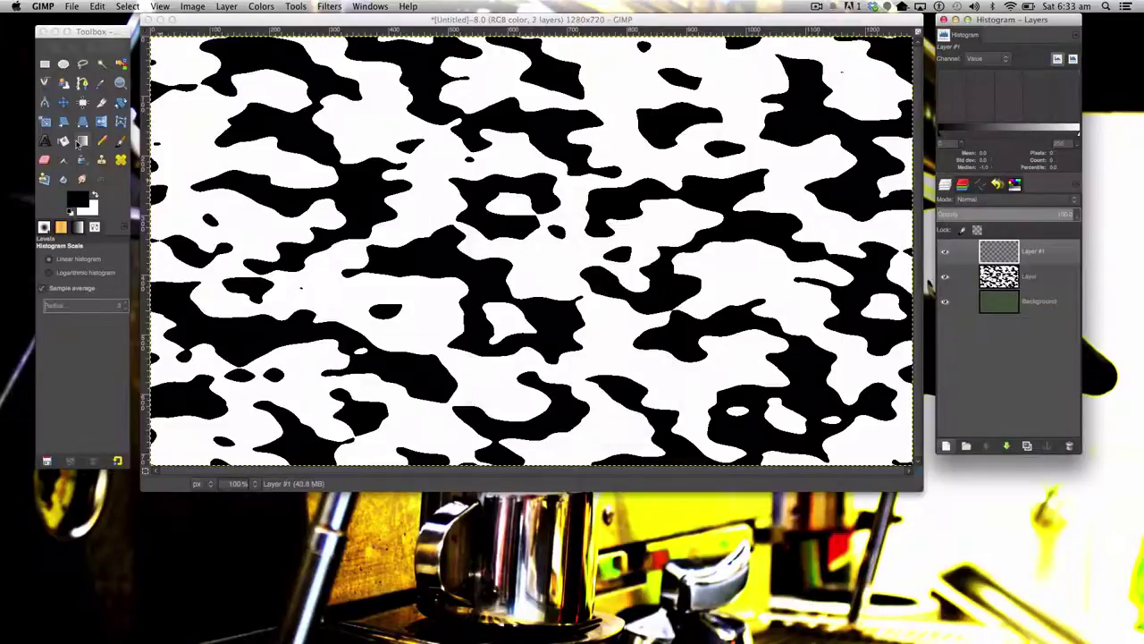
click(67, 140)
click(319, 115)
click(329, 6)
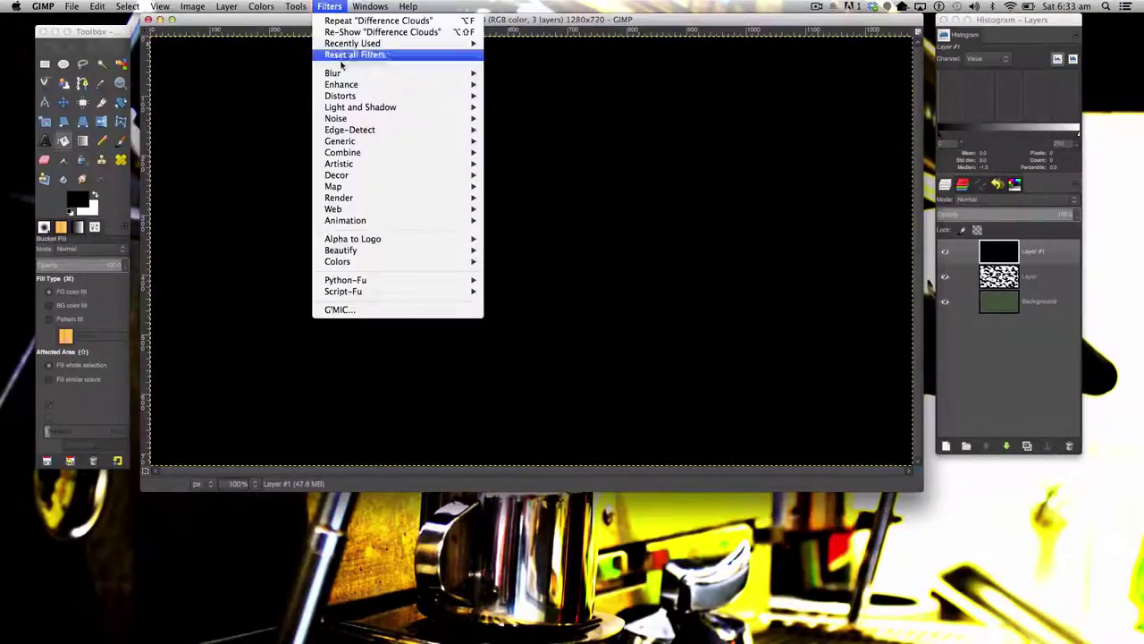
click(357, 15)
Turn the second cloud layer into black-and-white blobs with Levels, bringing the black and white input points together near the histogram's middle.
click(261, 7)
click(271, 77)
drag(184, 173, 273, 174)
drag(383, 173, 276, 173)
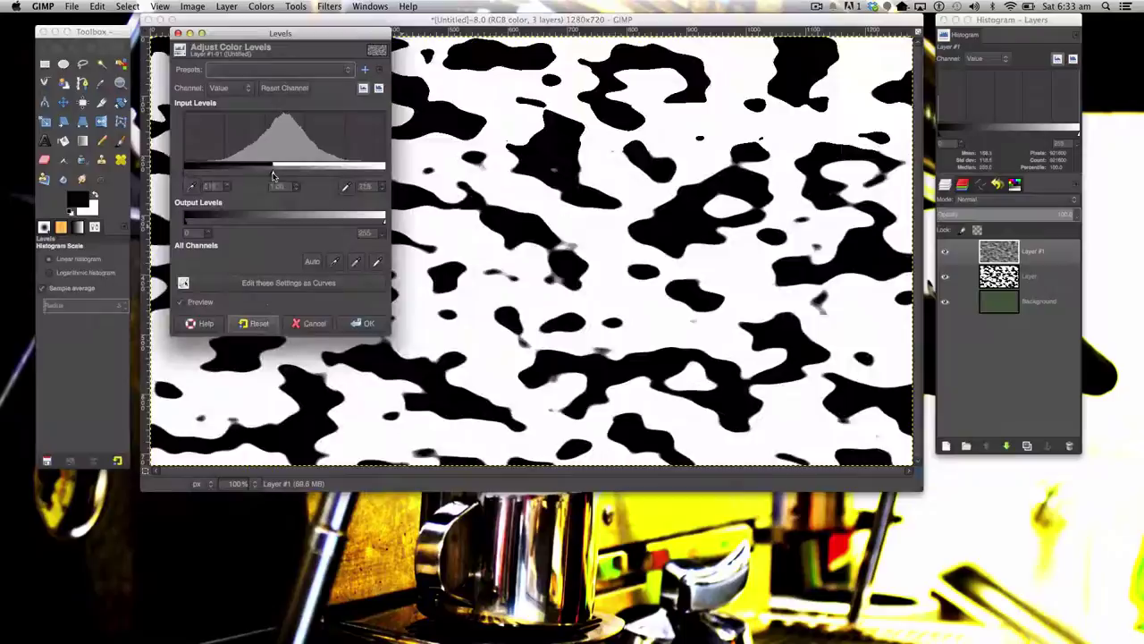
click(363, 324)
Add a third new layer, fill it with black and apply the Difference Clouds filter again.
click(946, 445)
click(615, 393)
click(63, 140)
click(320, 115)
click(329, 7)
click(358, 15)
Use Levels on the third cloud layer, moving the black and white input points together for hard black-and-white shapes.
click(261, 7)
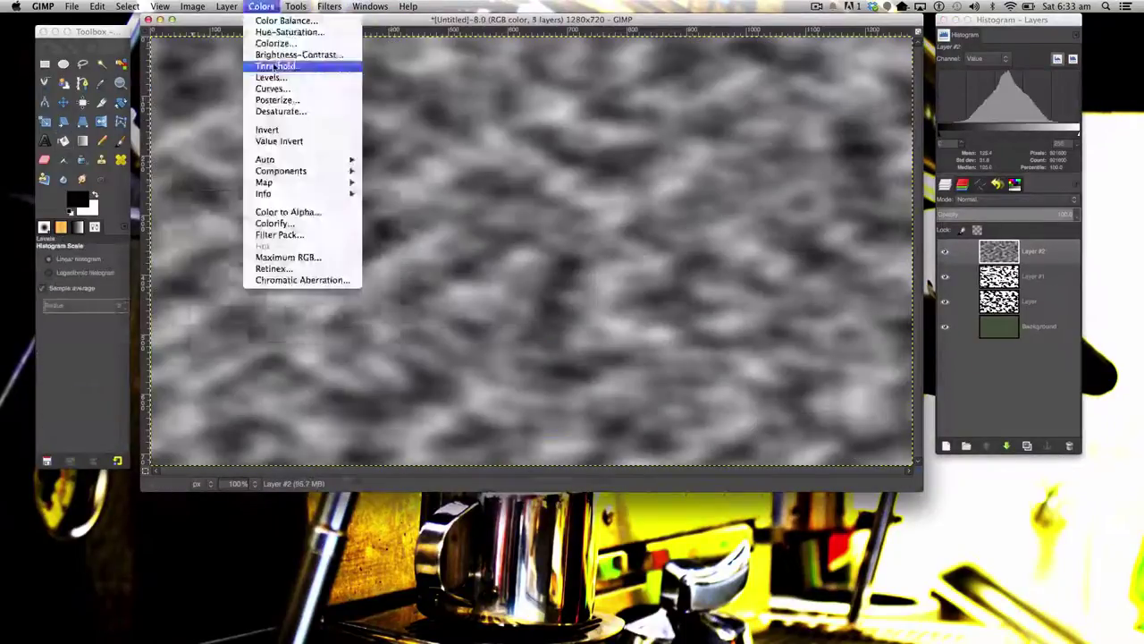
click(271, 77)
drag(184, 159, 273, 159)
drag(384, 159, 276, 159)
click(363, 309)
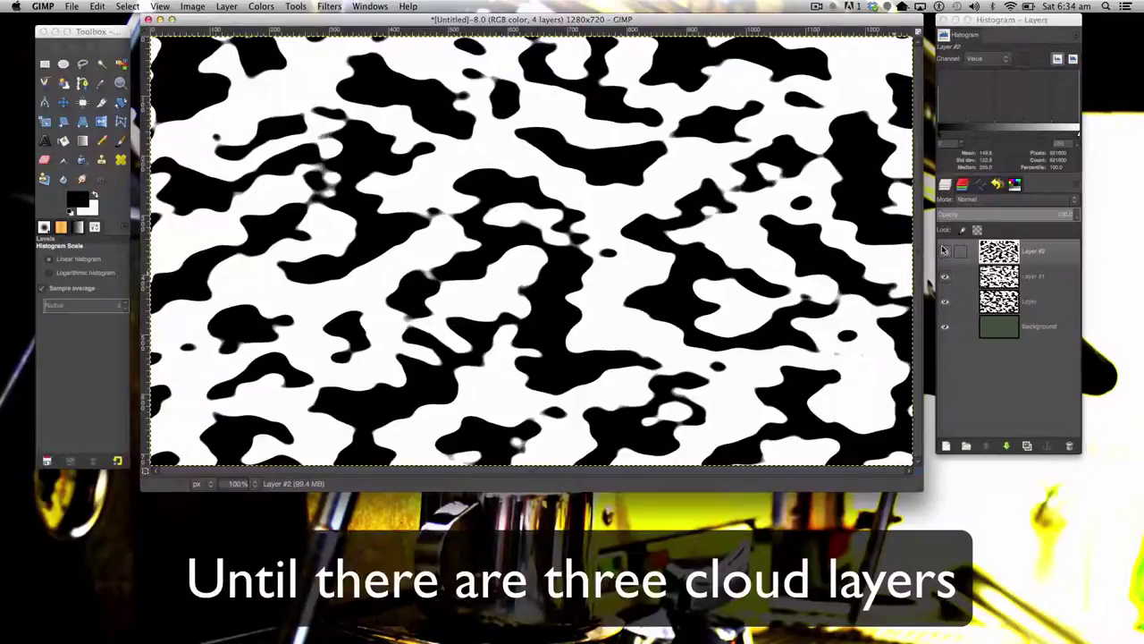
Hide Layer #2 and Layer #1 and make the lowest cloud layer active.
click(945, 250)
click(945, 276)
click(1020, 304)
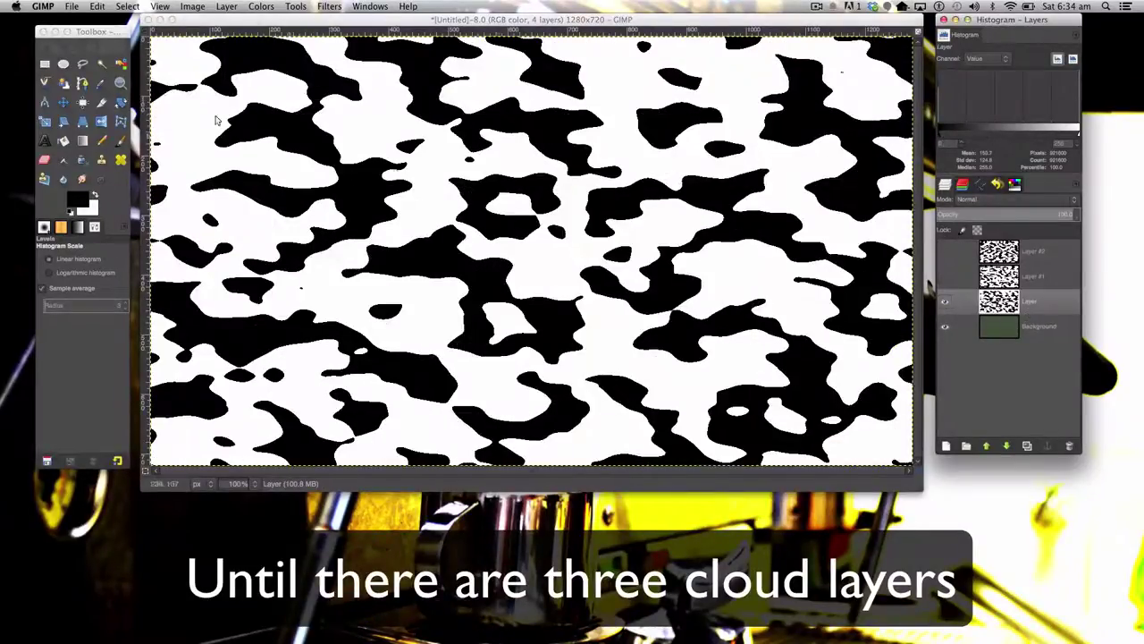
Remove the white from the lowest cloud layer by selecting its black areas by colour, inverting and cutting, and clear the selection.
click(121, 64)
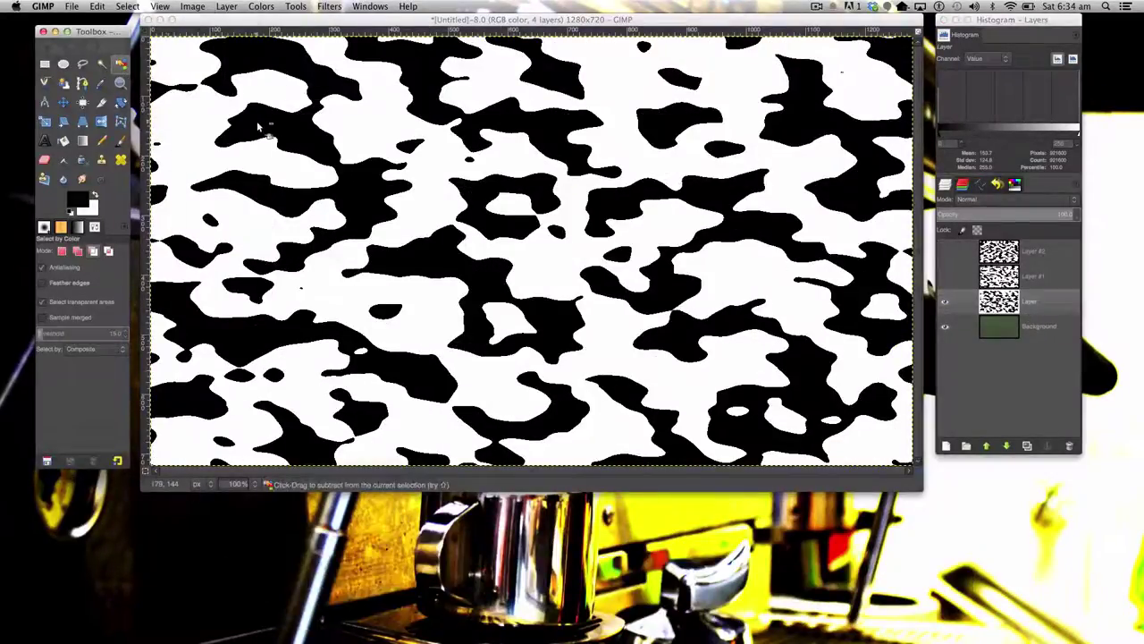
click(258, 124)
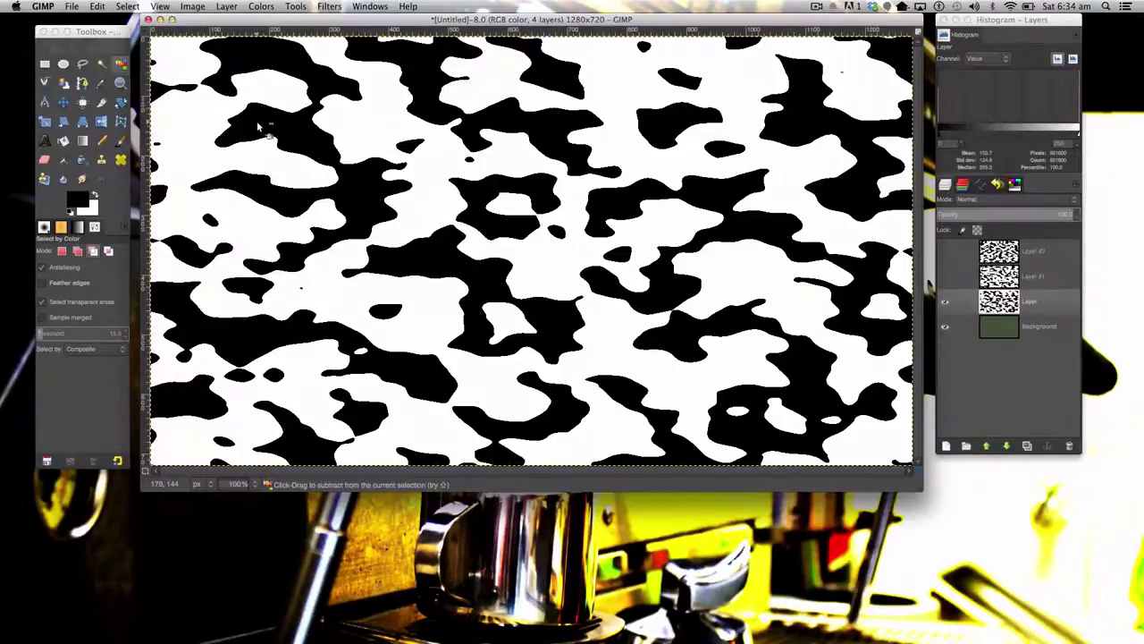
key(shift)
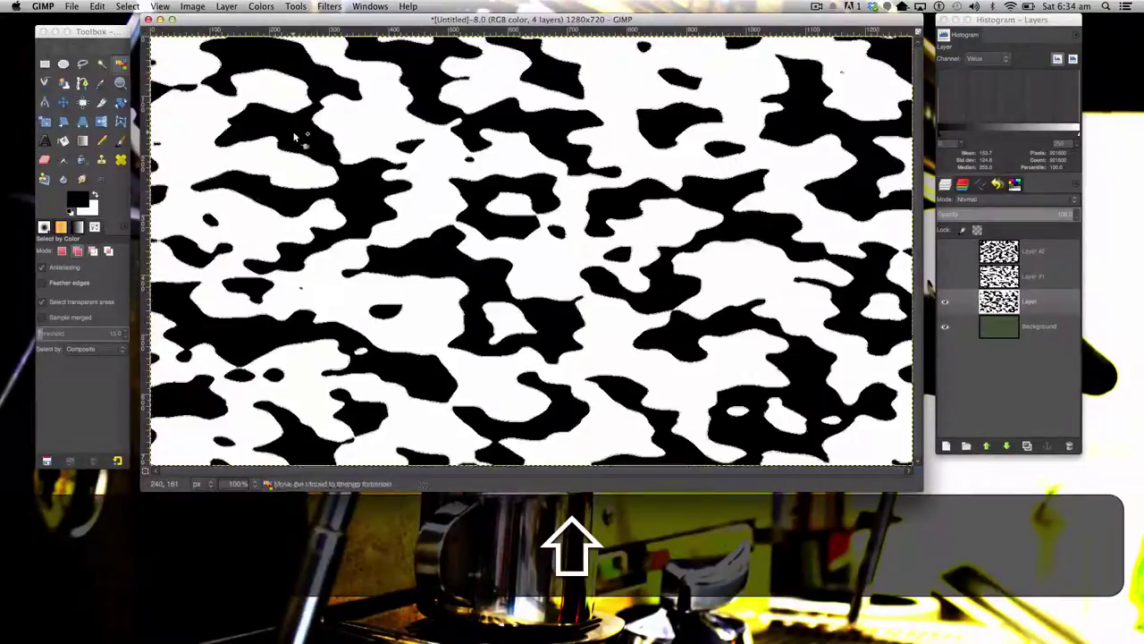
shift+click(295, 135)
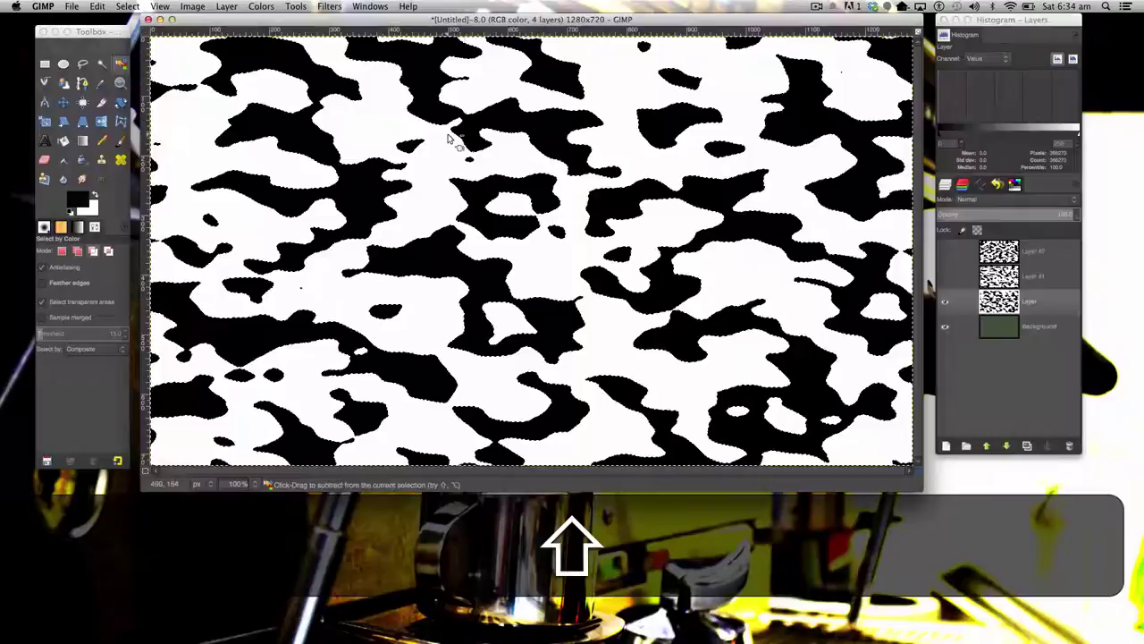
key(super+i)
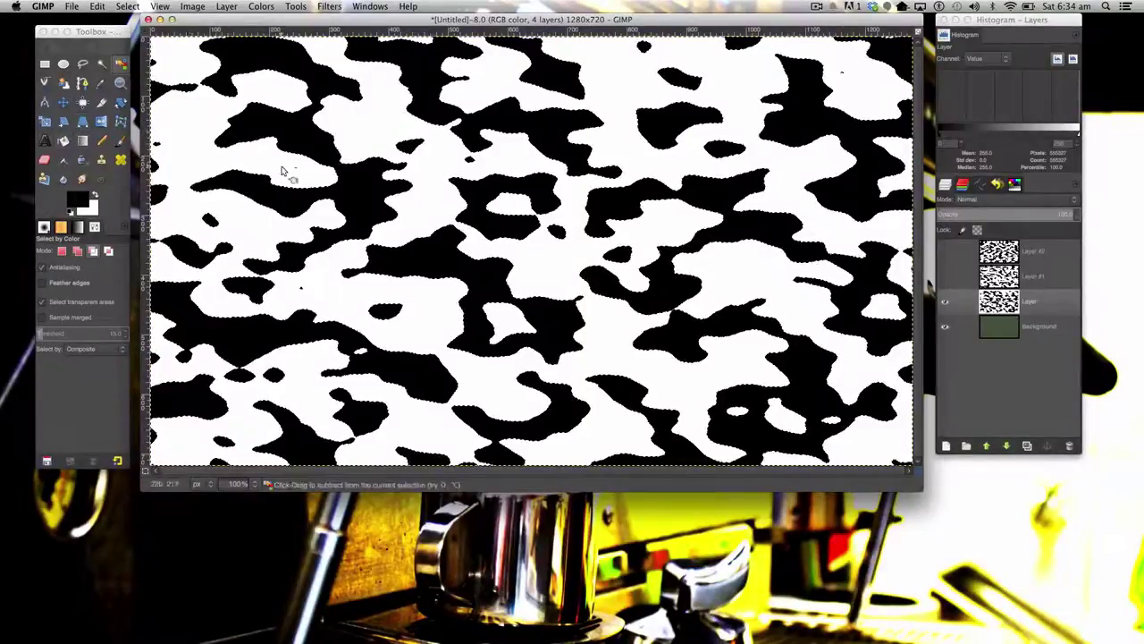
key(super+x)
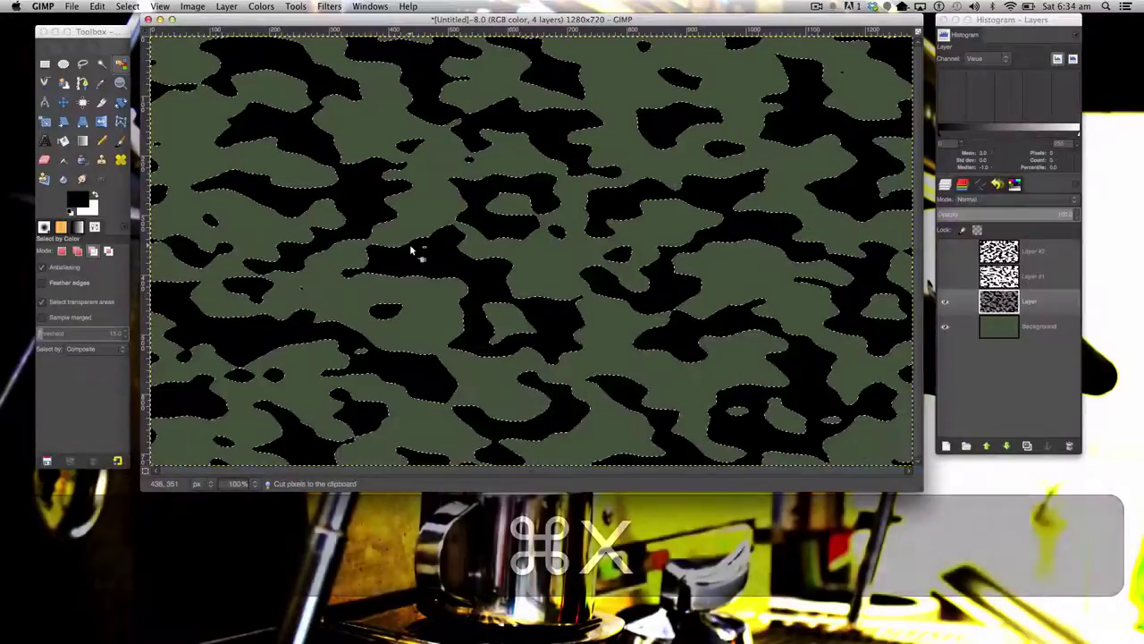
key(shift+super+a)
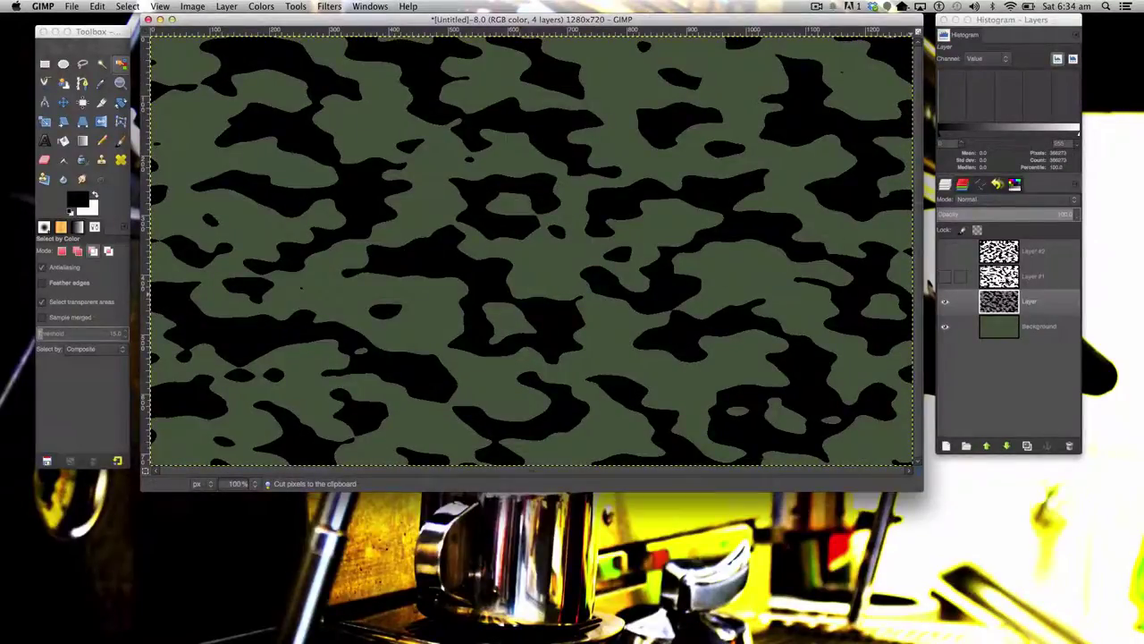
Make Layer #1 active and show it as the only visible cloud layer above the green background.
click(991, 279)
click(945, 276)
click(945, 251)
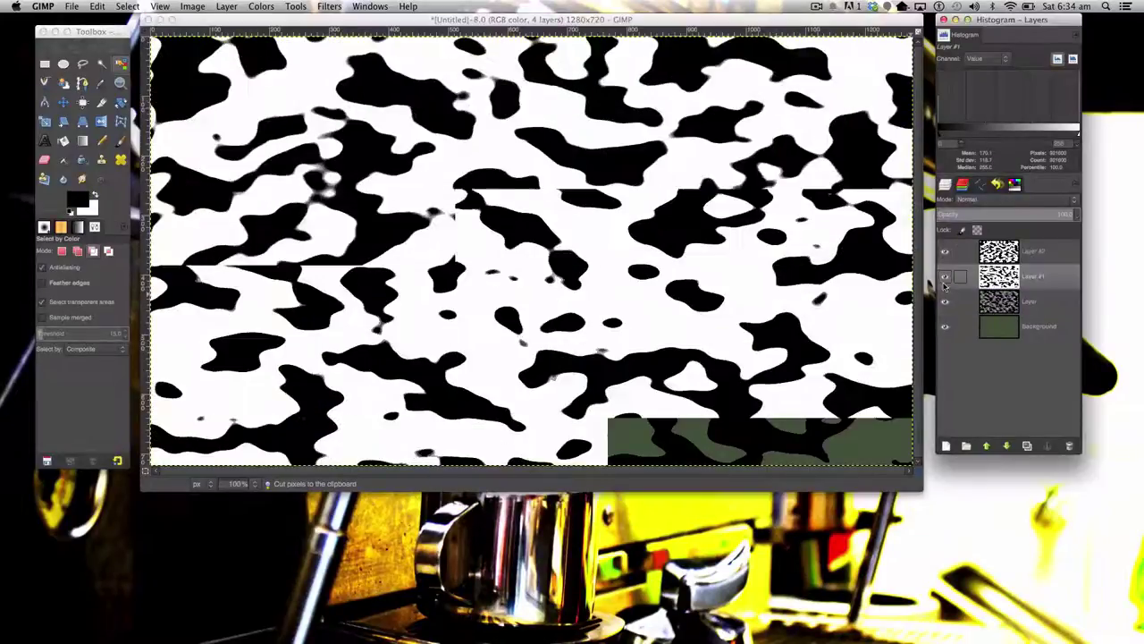
click(945, 252)
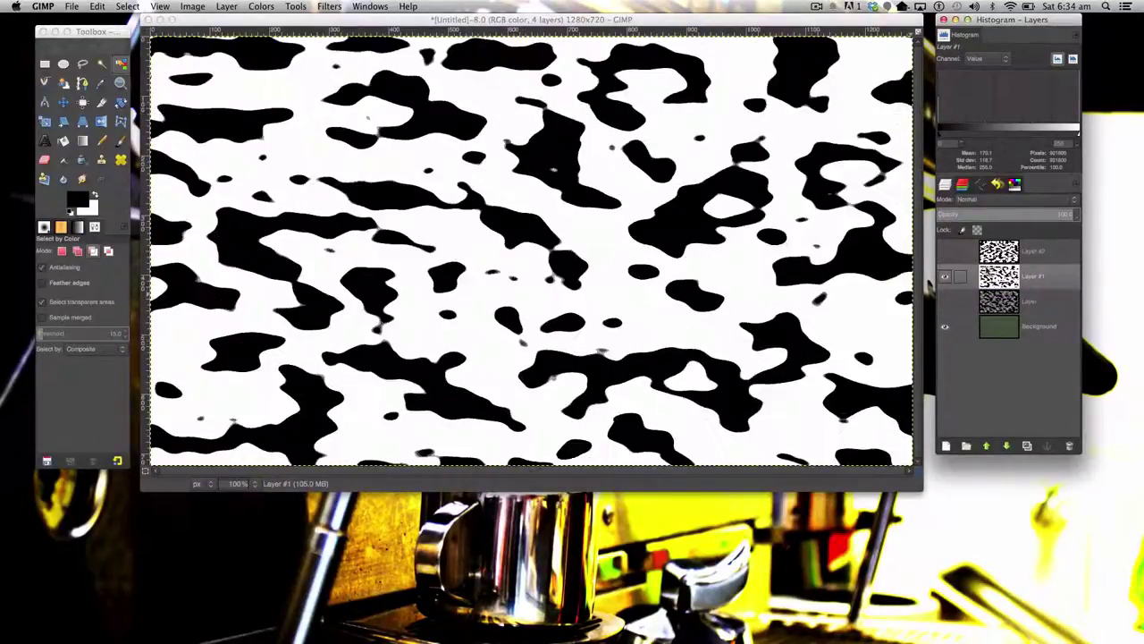
Cut the white areas out of Layer #1 by inverting a colour selection of its black shapes, and deselect.
shift+click(814, 164)
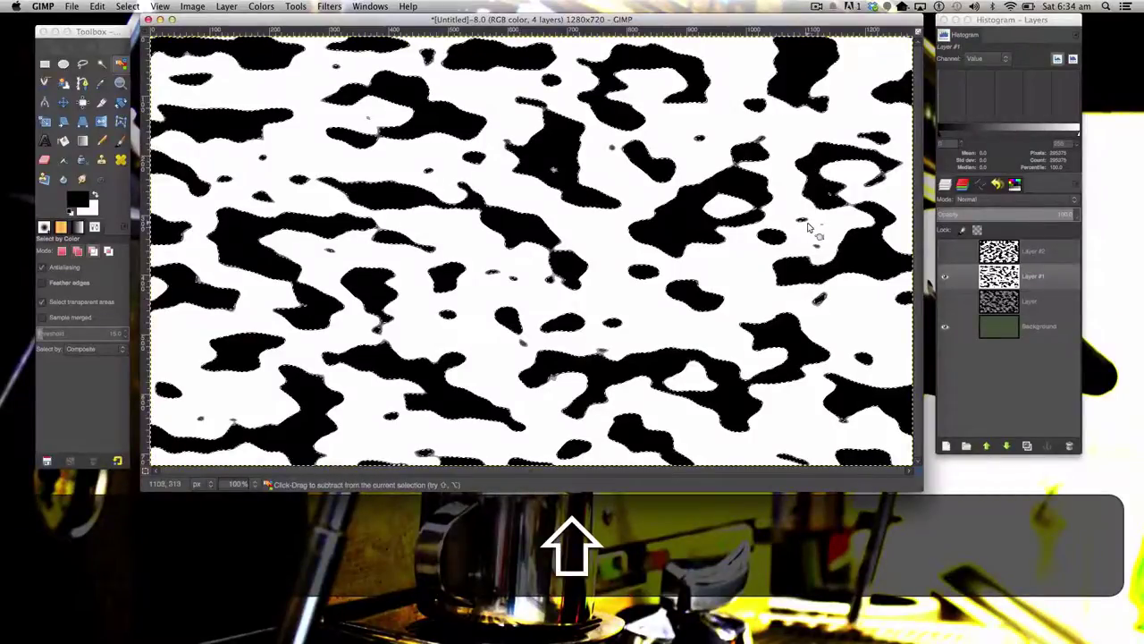
key(super+i)
key(super+x)
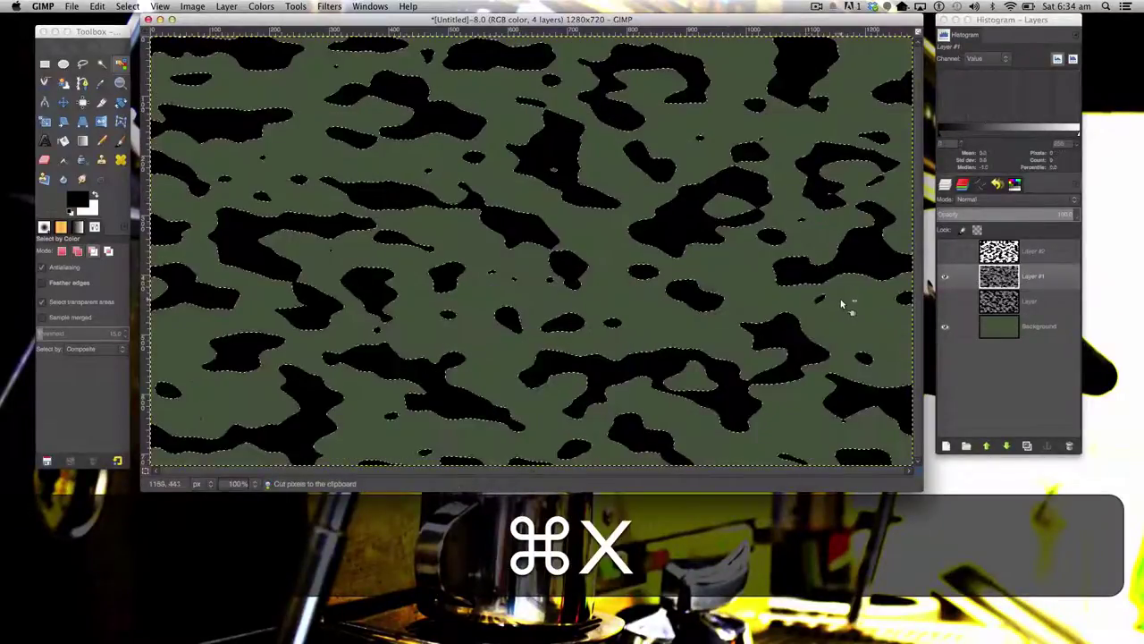
key(shift+super+a)
Make Layer #2 active and visible and hide Layer #1.
click(975, 261)
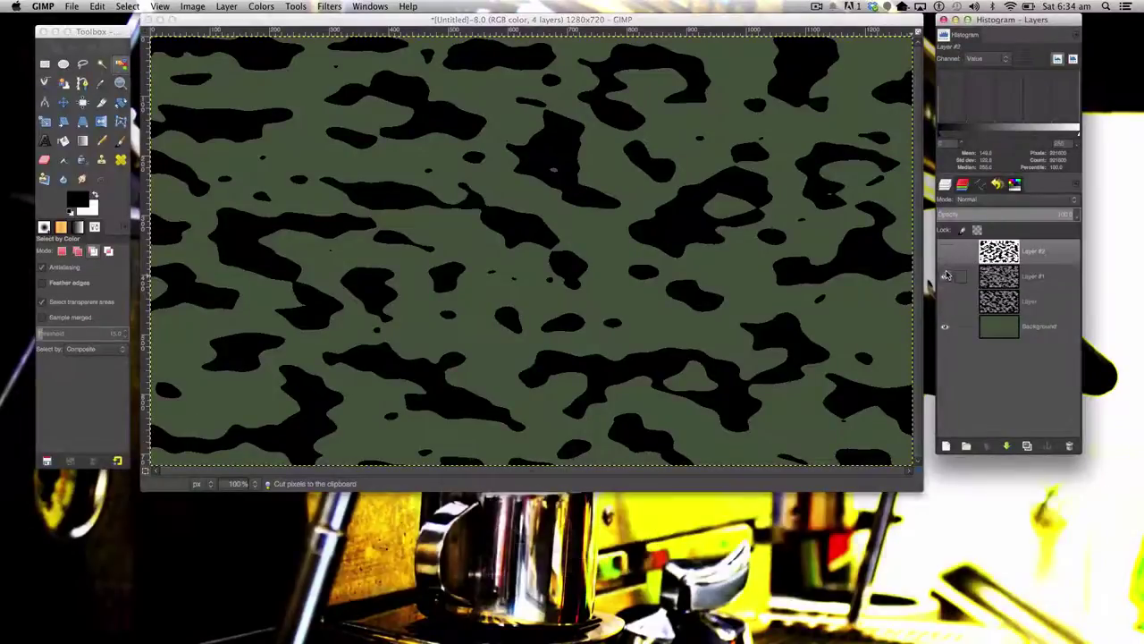
click(945, 275)
click(945, 251)
Select the black areas of Layer #2 by colour, invert the selection to cut away the white, and deselect.
click(633, 177)
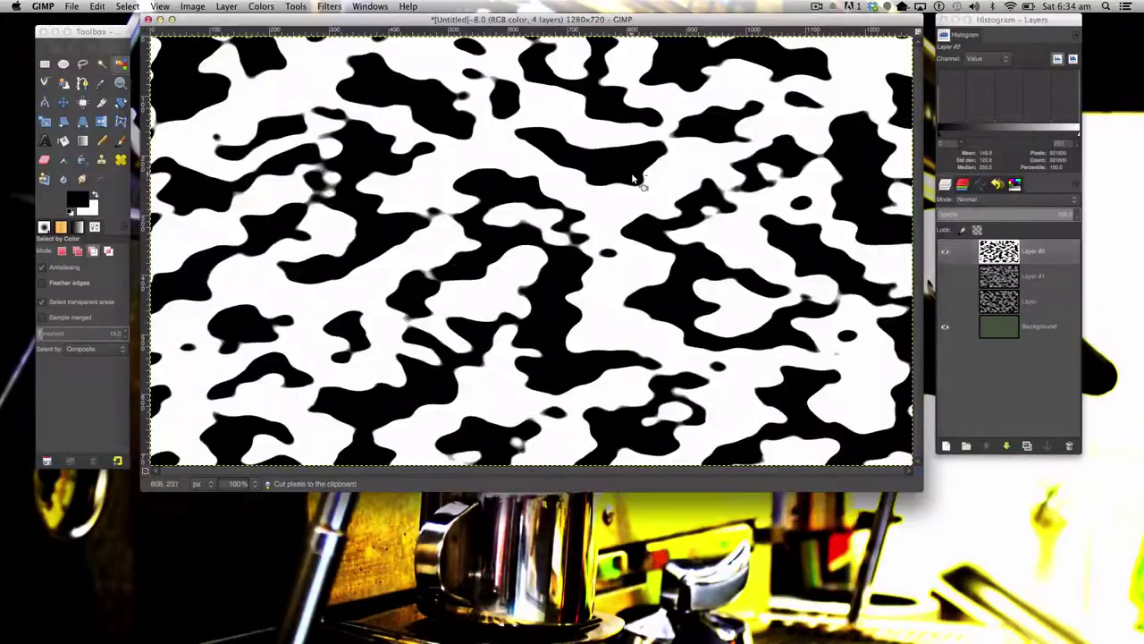
key(shift)
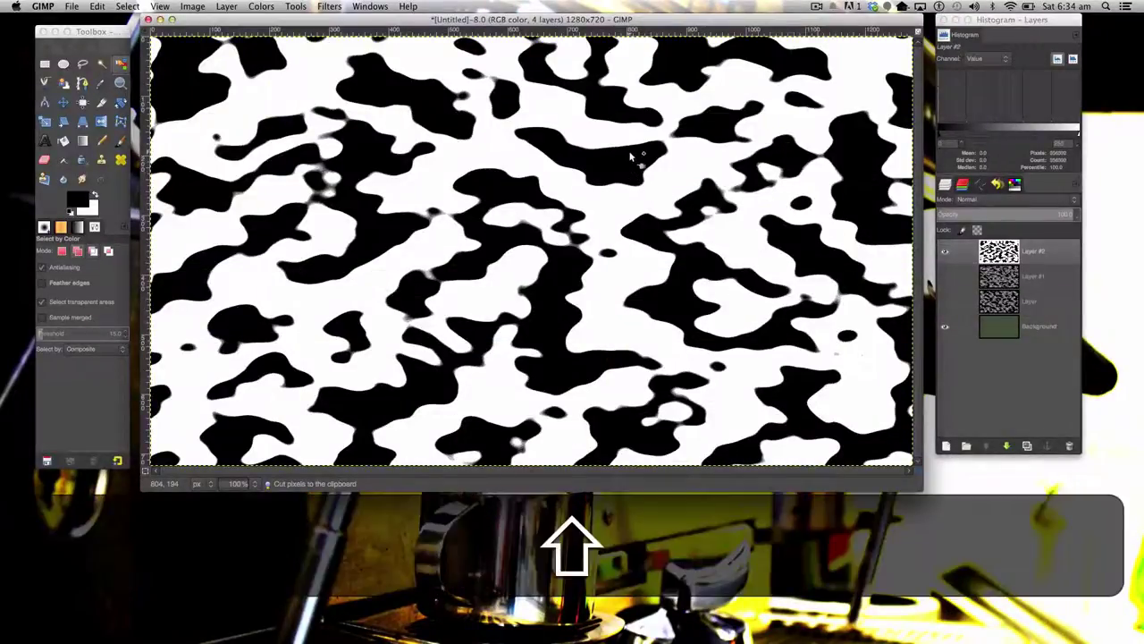
shift+click(630, 156)
key(super+i)
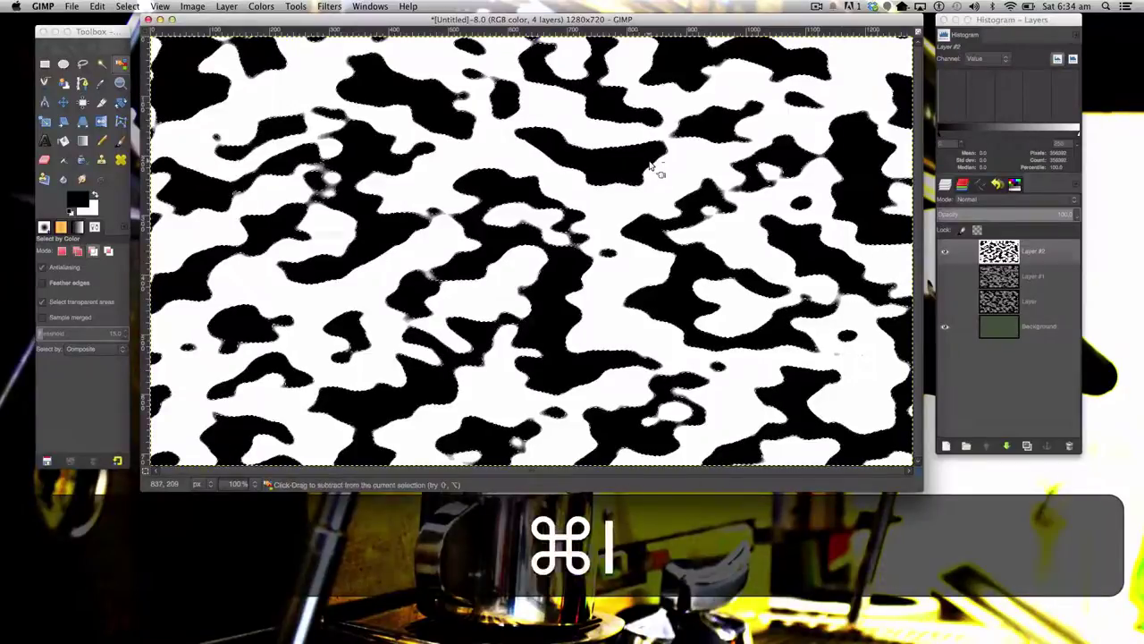
key(super+x)
key(shift+super+a)
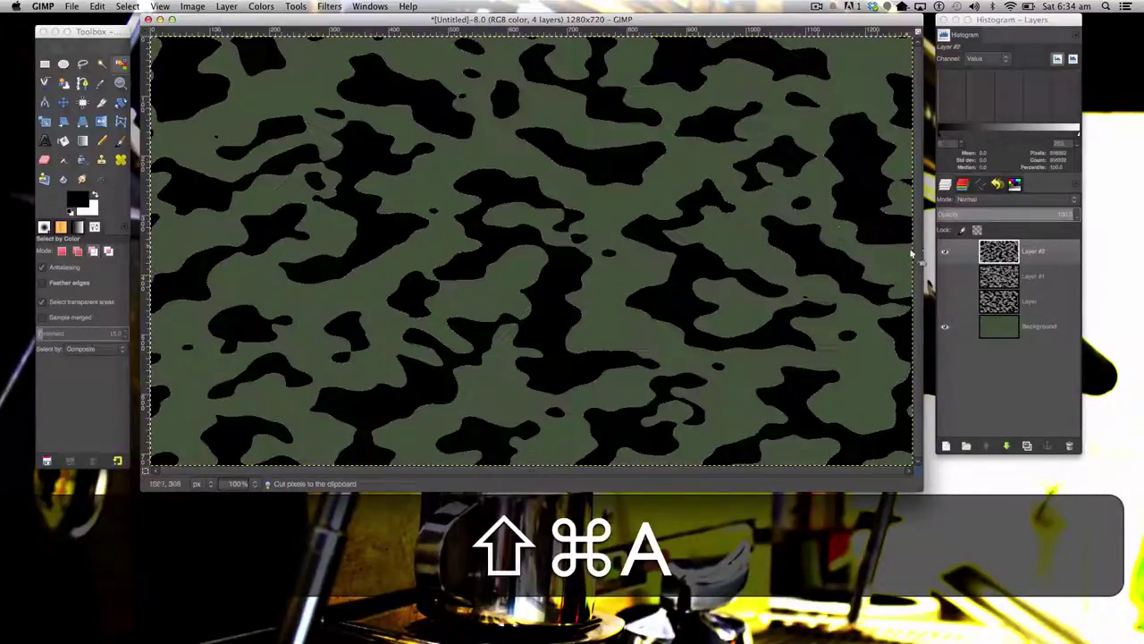
Show all three cloud layers together over the green background.
click(945, 277)
click(944, 301)
click(943, 251)
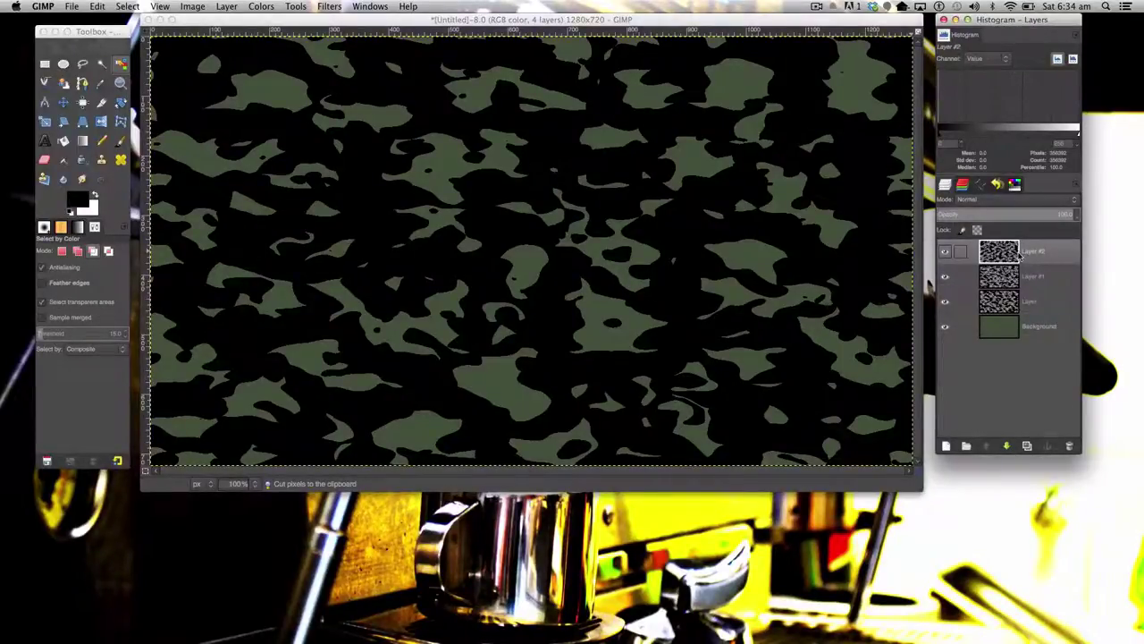
Turn Layer #2's alpha into a selection, bucket-fill its shapes with the saved olive green 8c9557, and deselect.
right_click(974, 253)
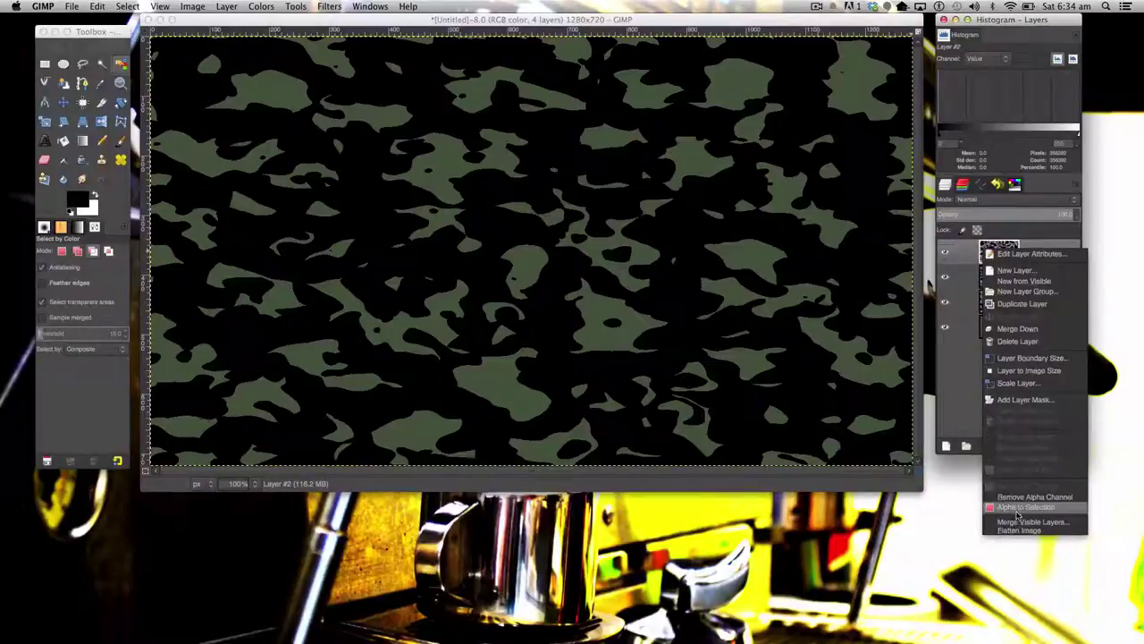
click(1019, 509)
click(78, 204)
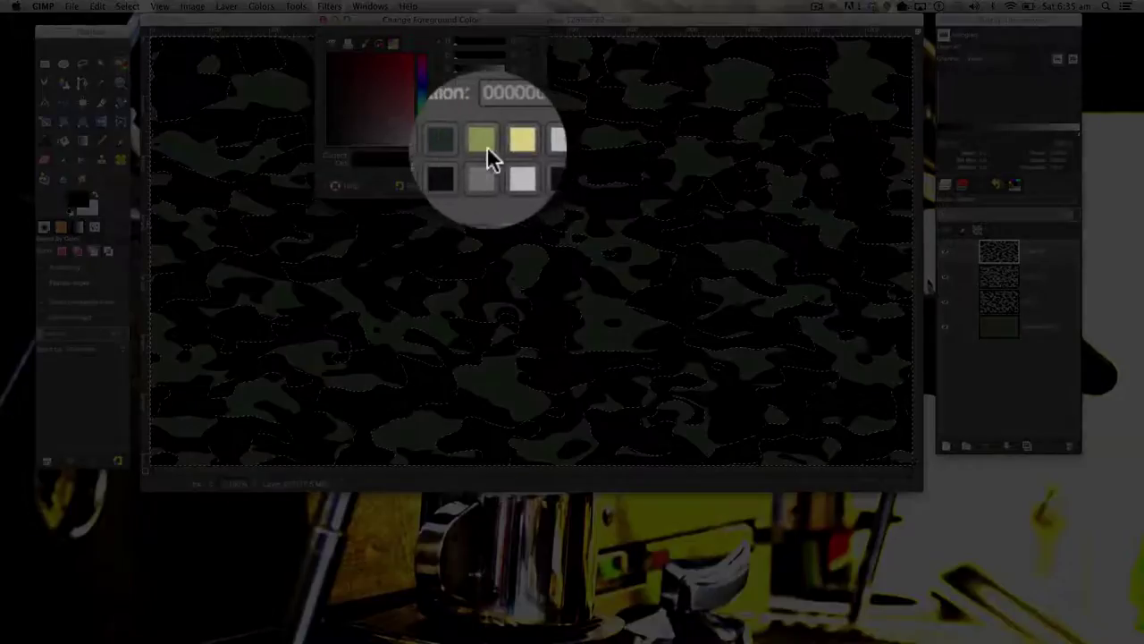
click(486, 147)
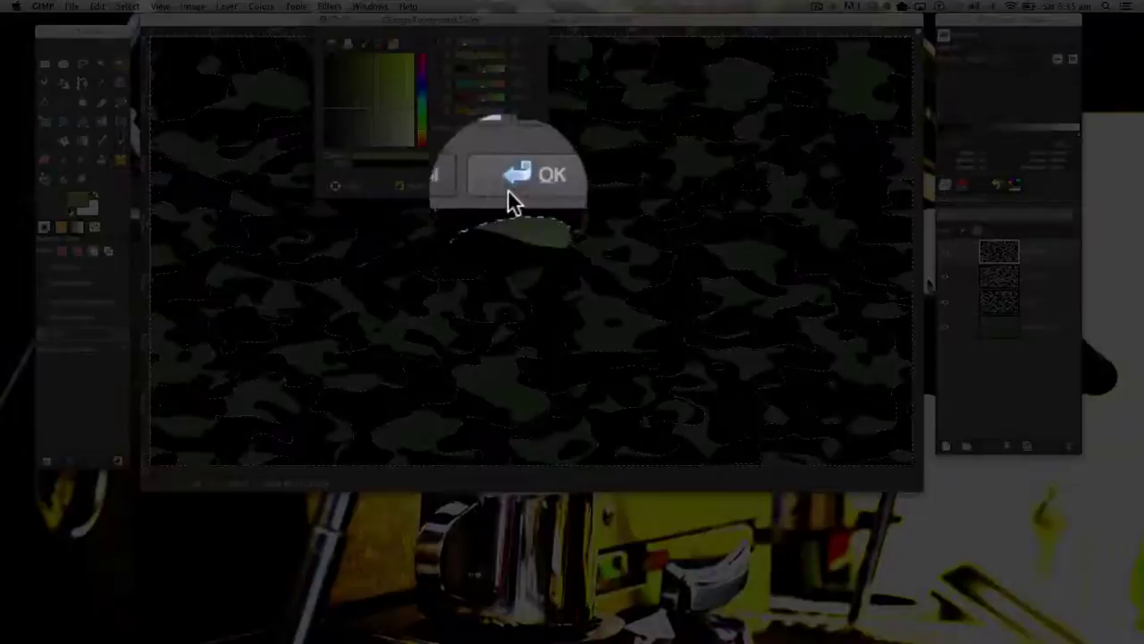
click(507, 190)
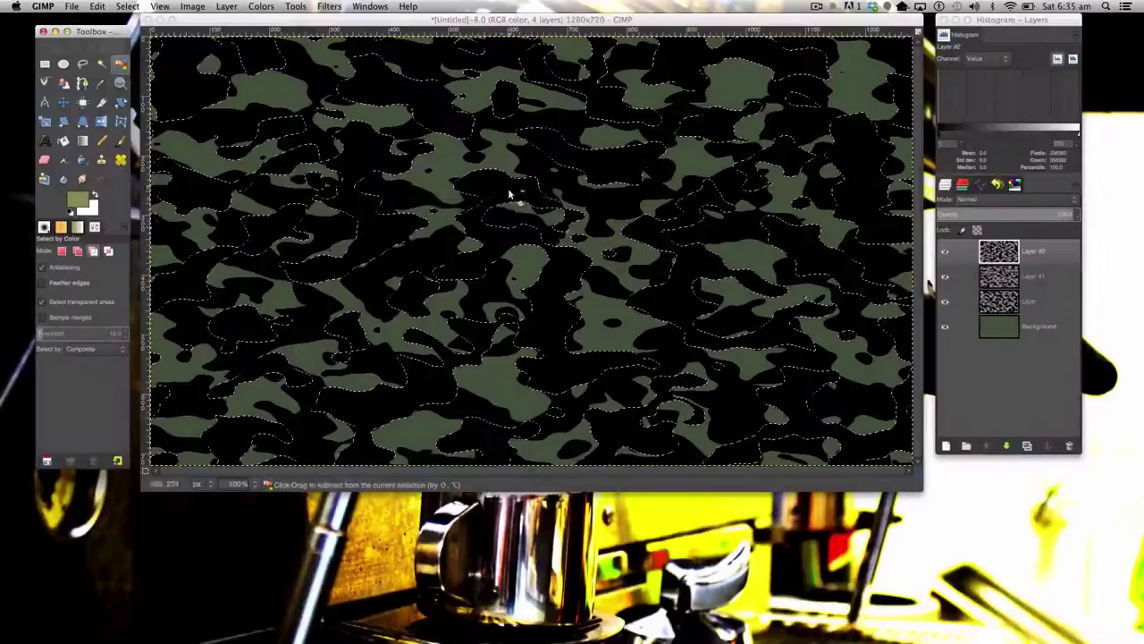
click(59, 141)
click(313, 129)
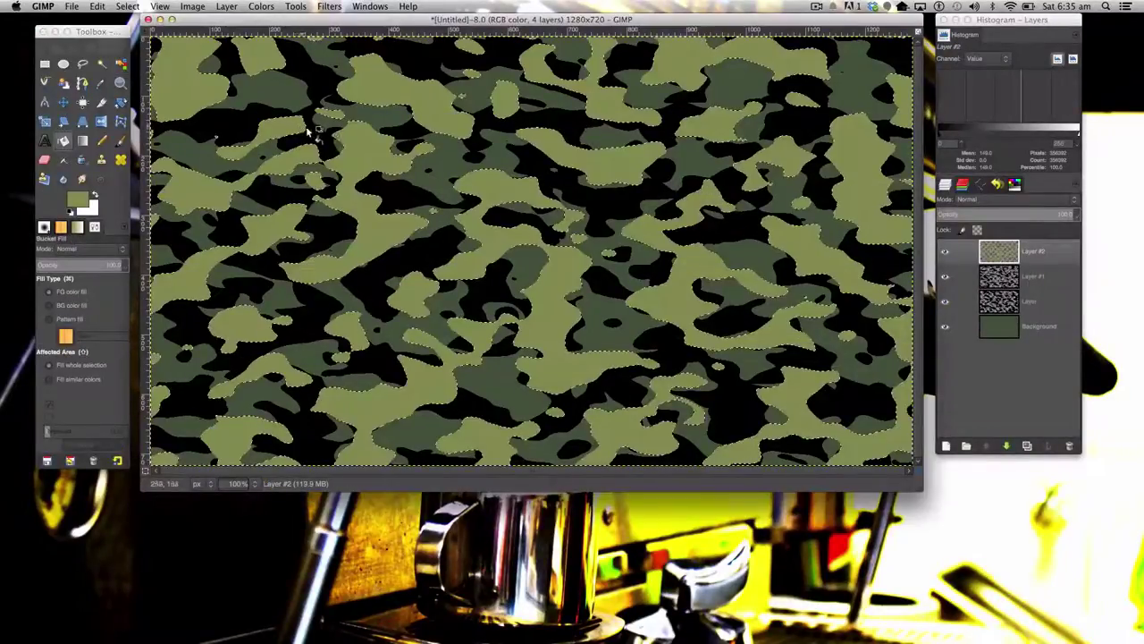
key(shift+super+a)
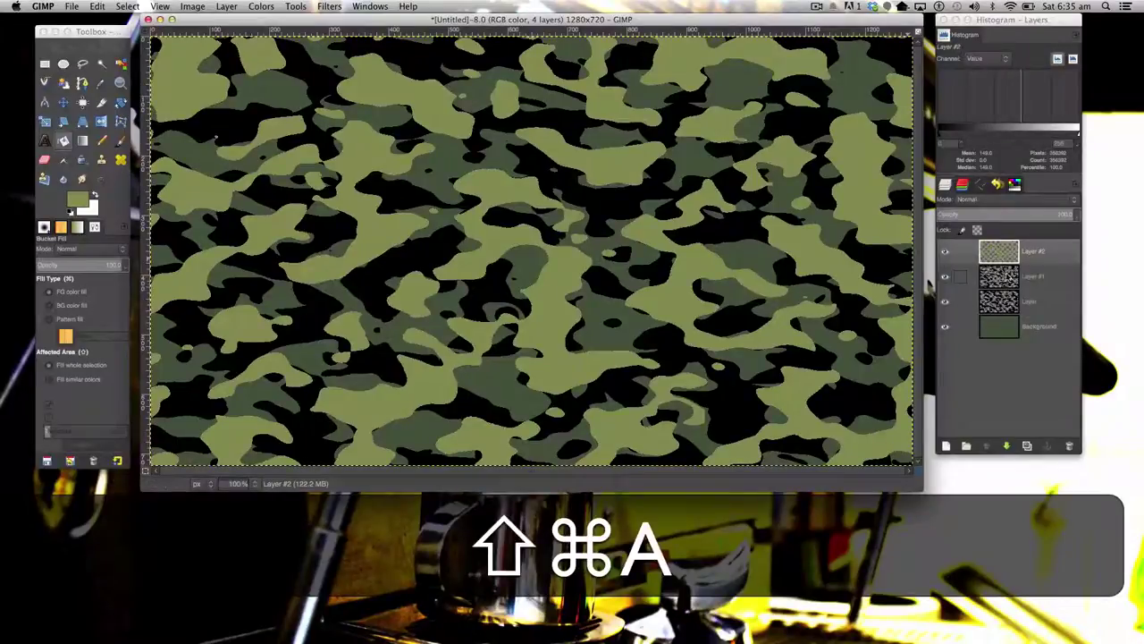
Turn Layer #1's alpha into a selection, bucket-fill its shapes with the saved pale yellow d9d187, and deselect.
click(971, 282)
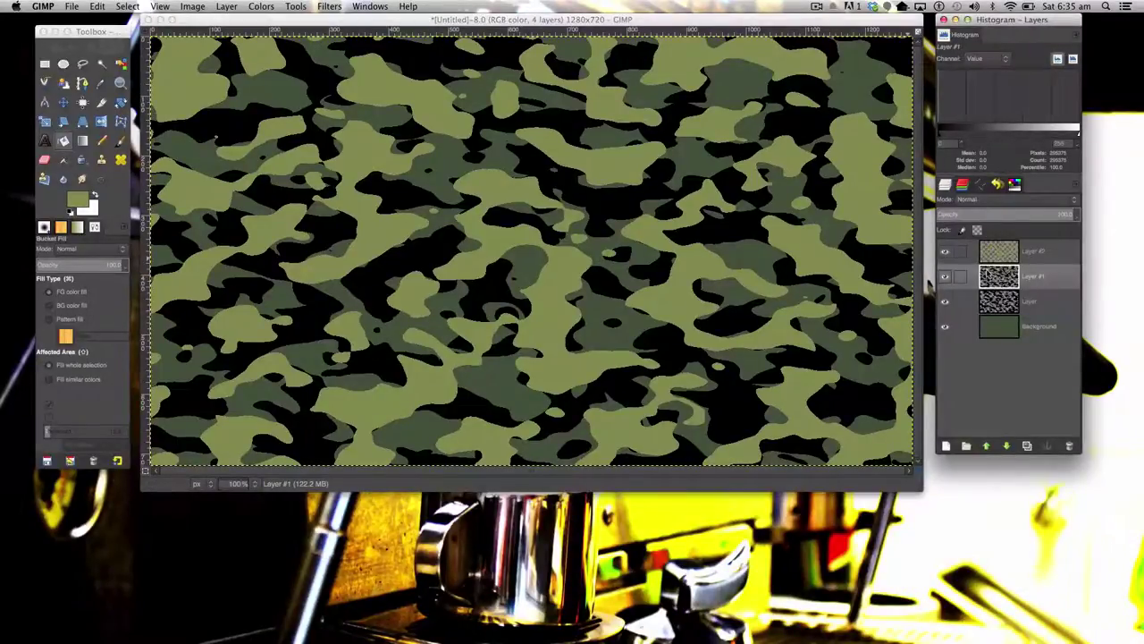
right_click(1001, 277)
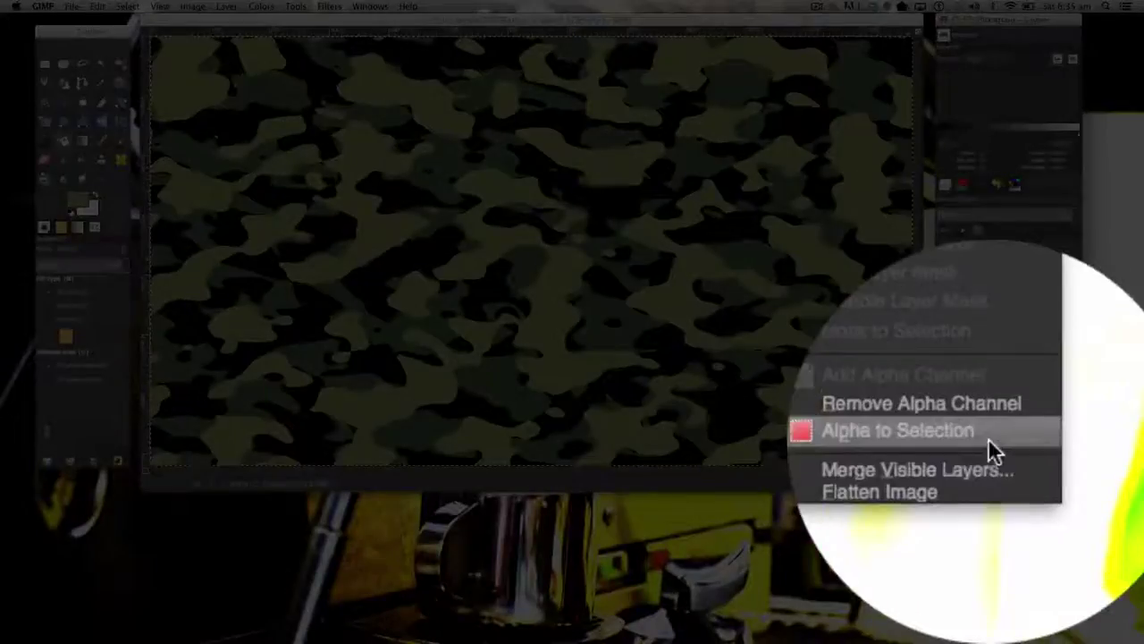
click(1055, 544)
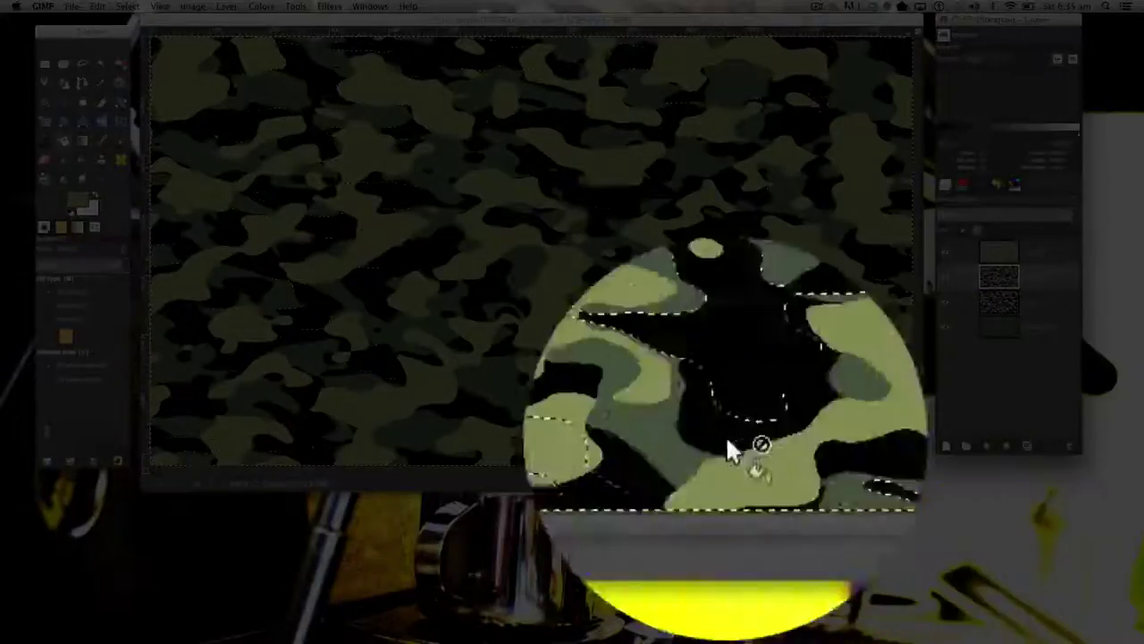
click(82, 203)
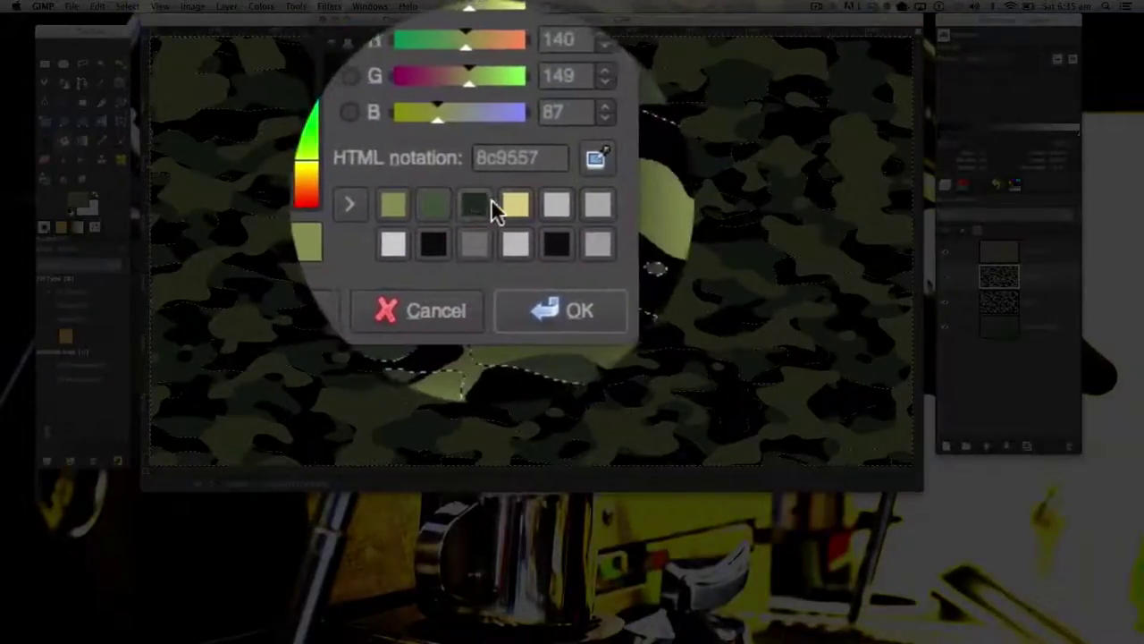
click(499, 202)
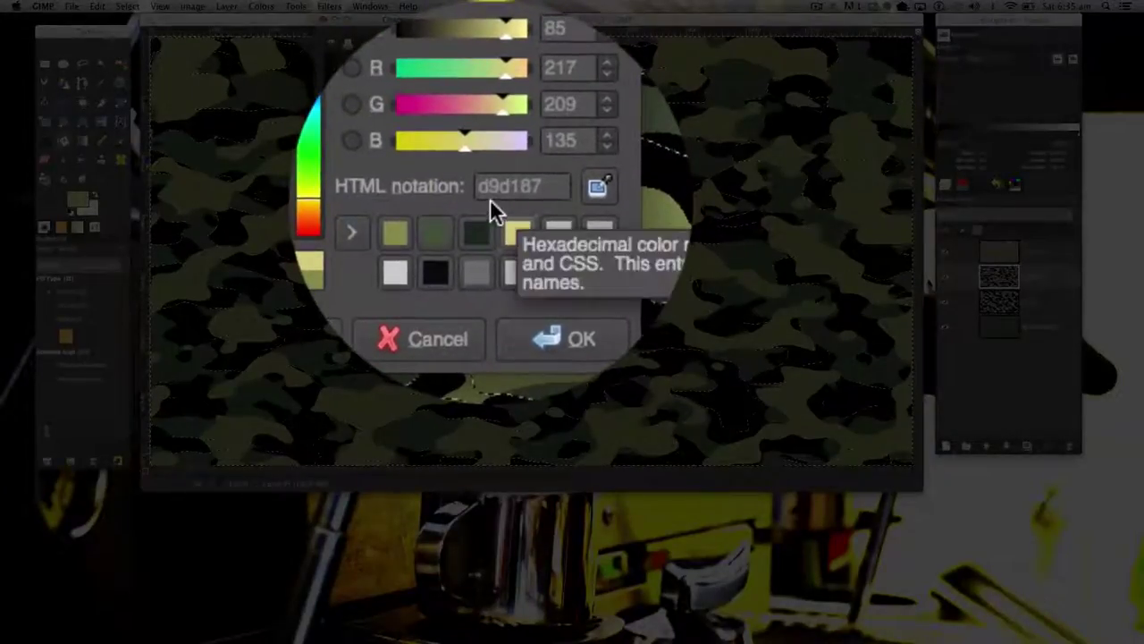
click(562, 339)
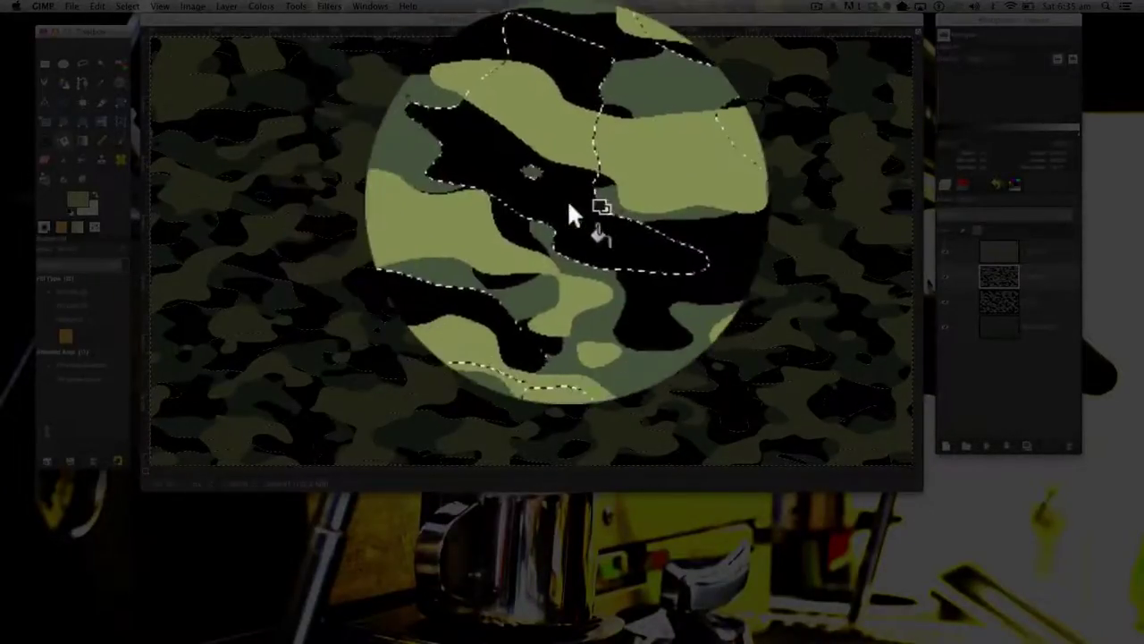
click(578, 202)
key(shift+super+a)
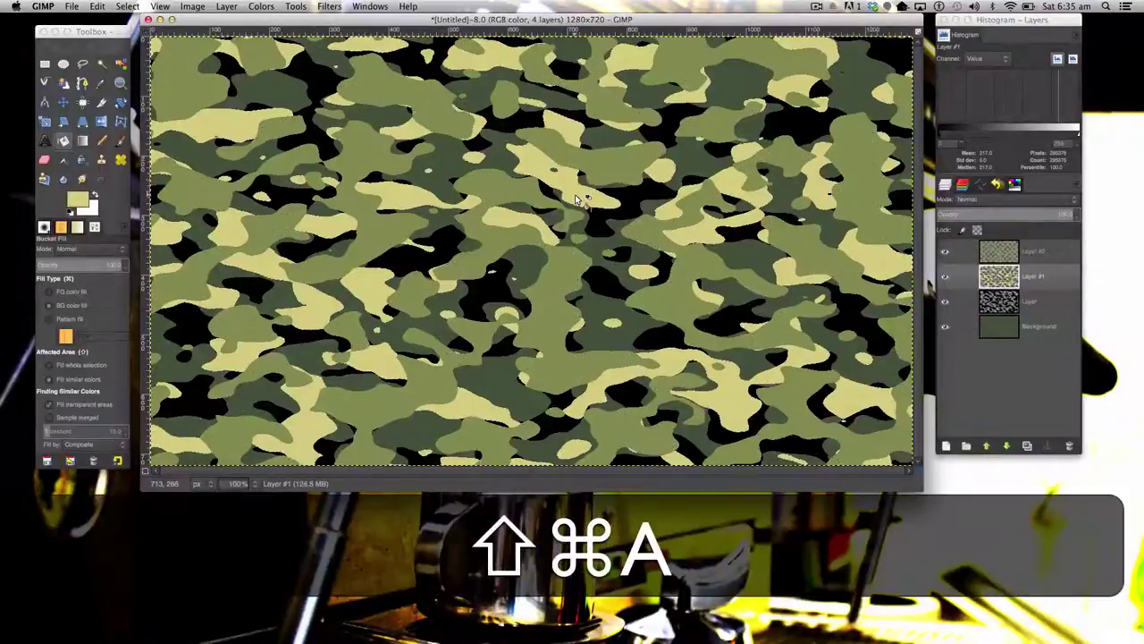
Turn the alpha of the cloud layer just above the background into a selection, bucket-fill it with the saved very dark green, and deselect.
click(1001, 302)
right_click(1008, 305)
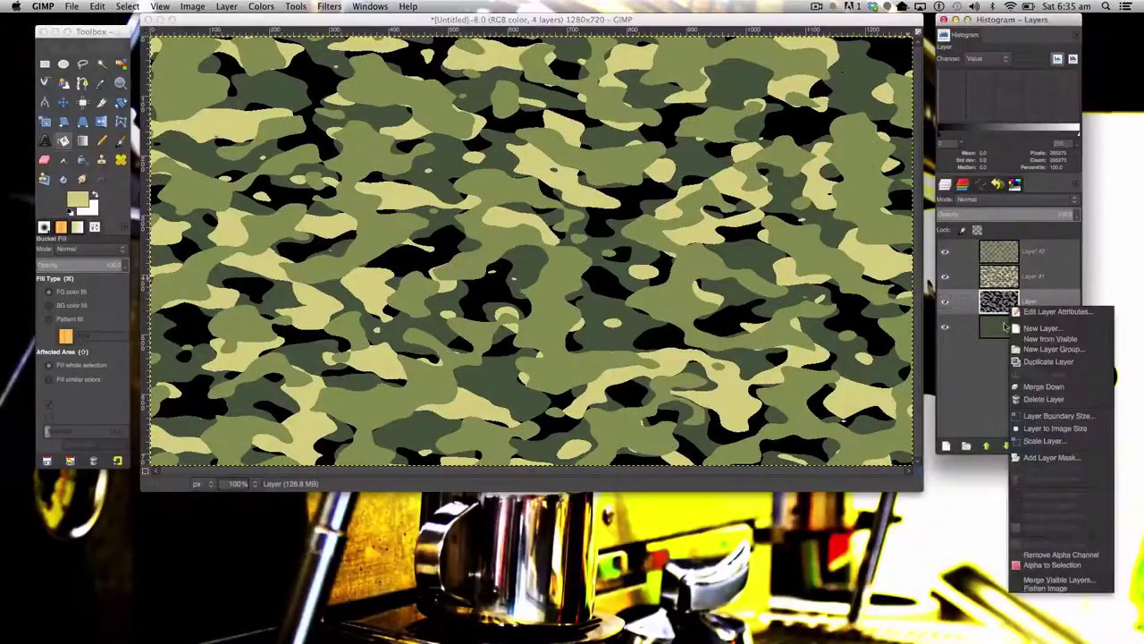
click(1052, 565)
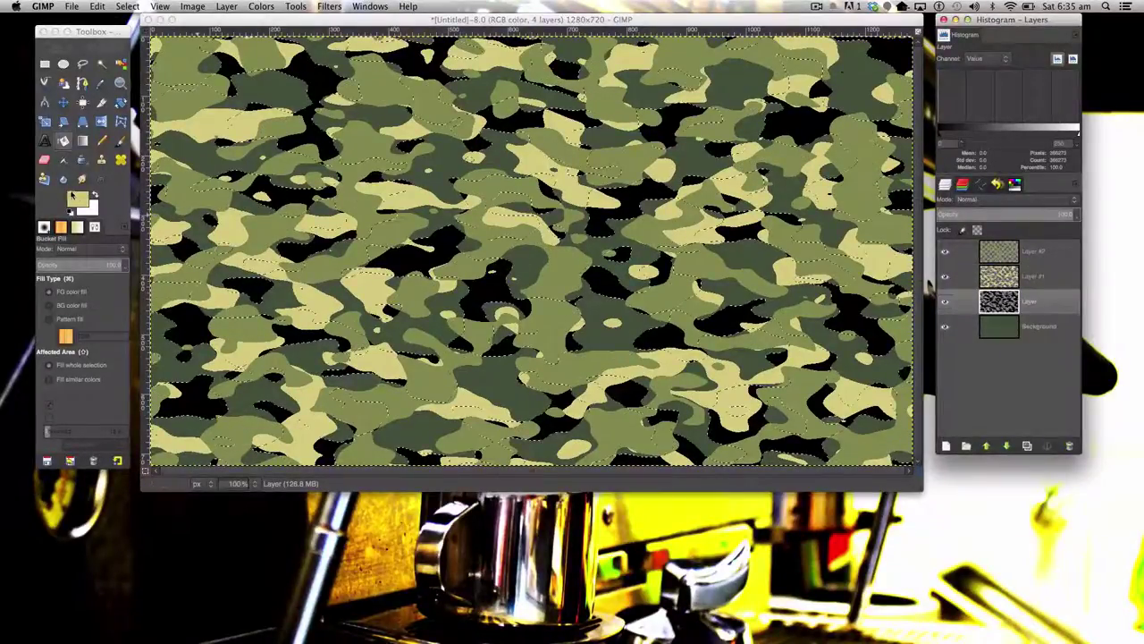
click(75, 196)
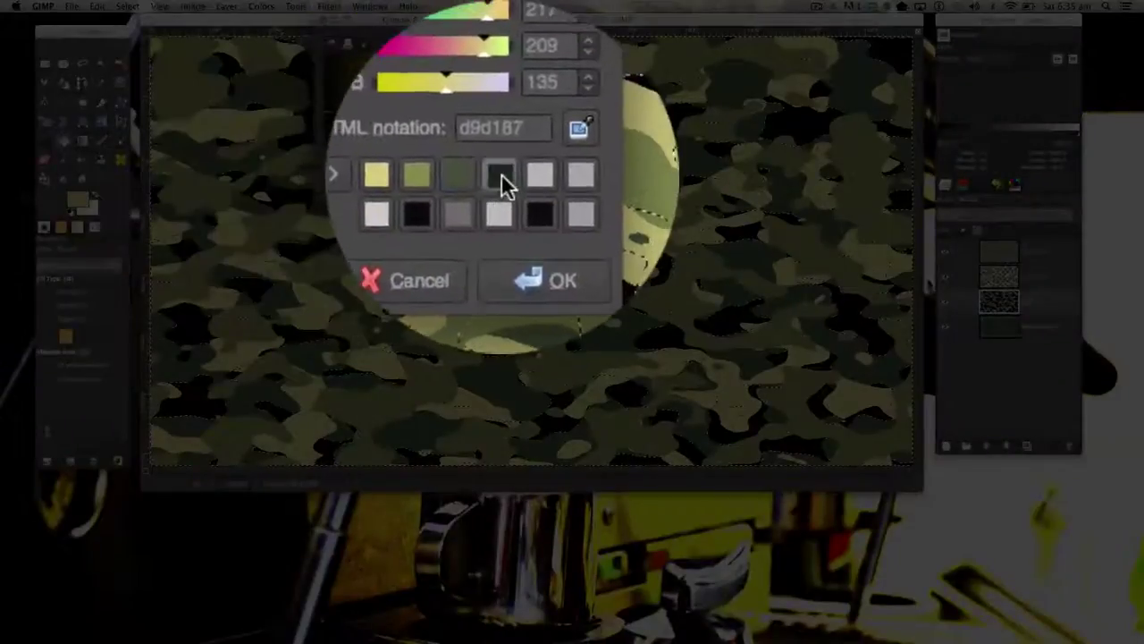
click(501, 173)
click(517, 195)
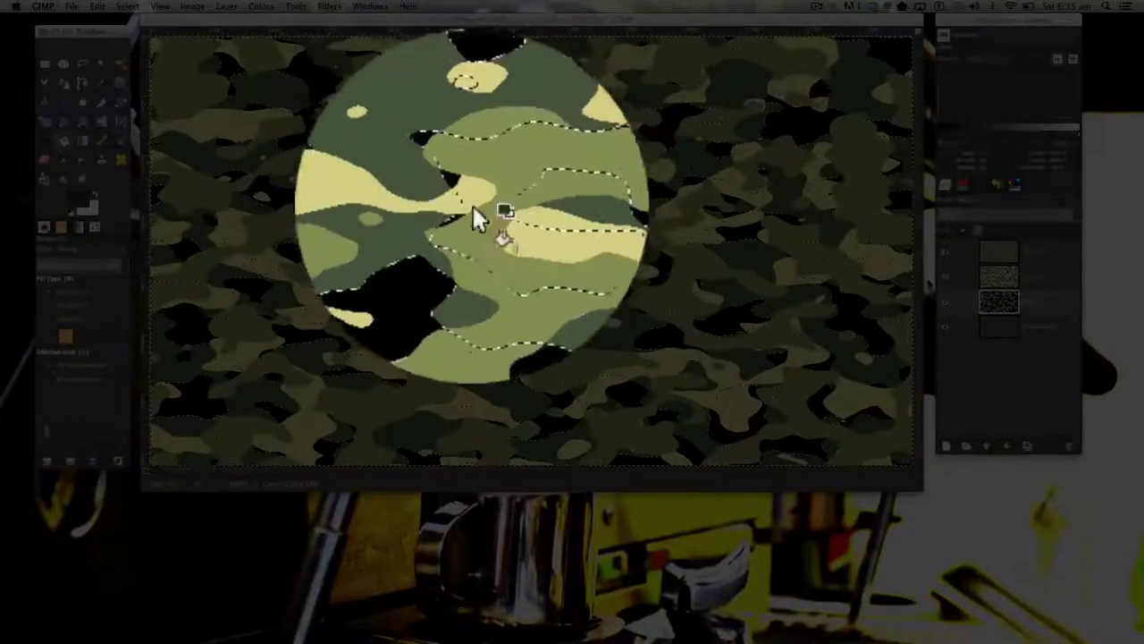
click(477, 182)
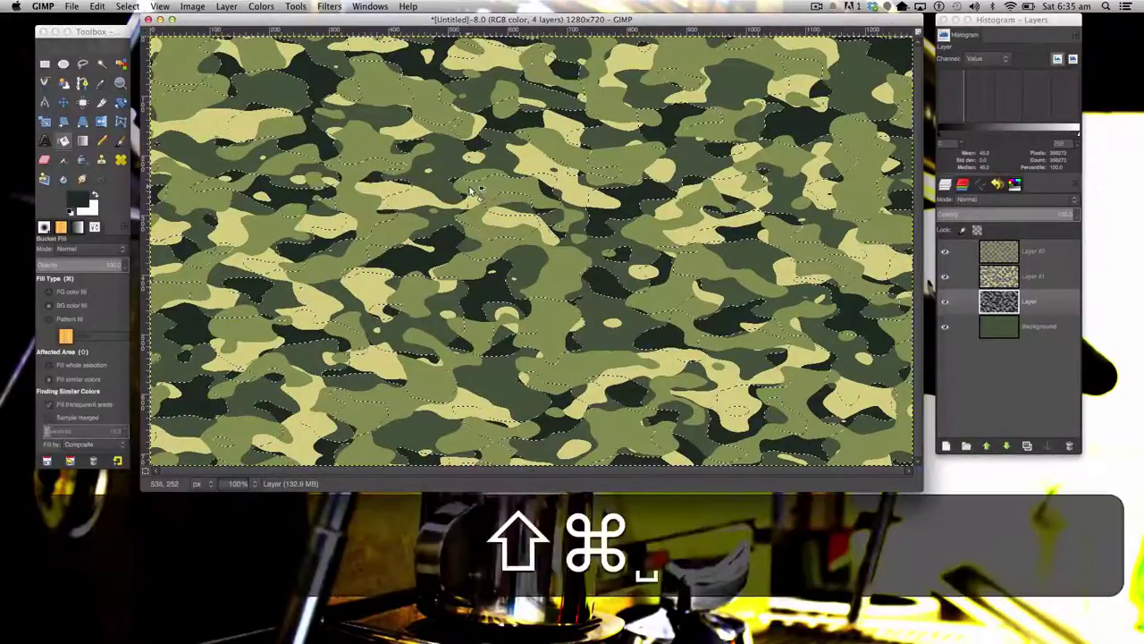
key(shift+super+a)
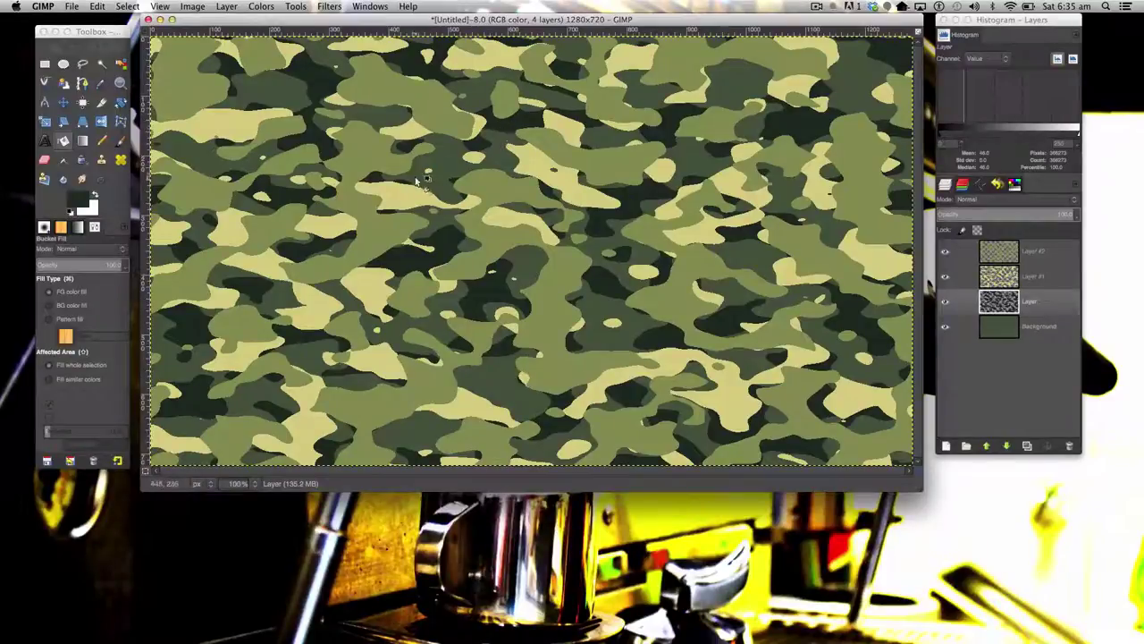